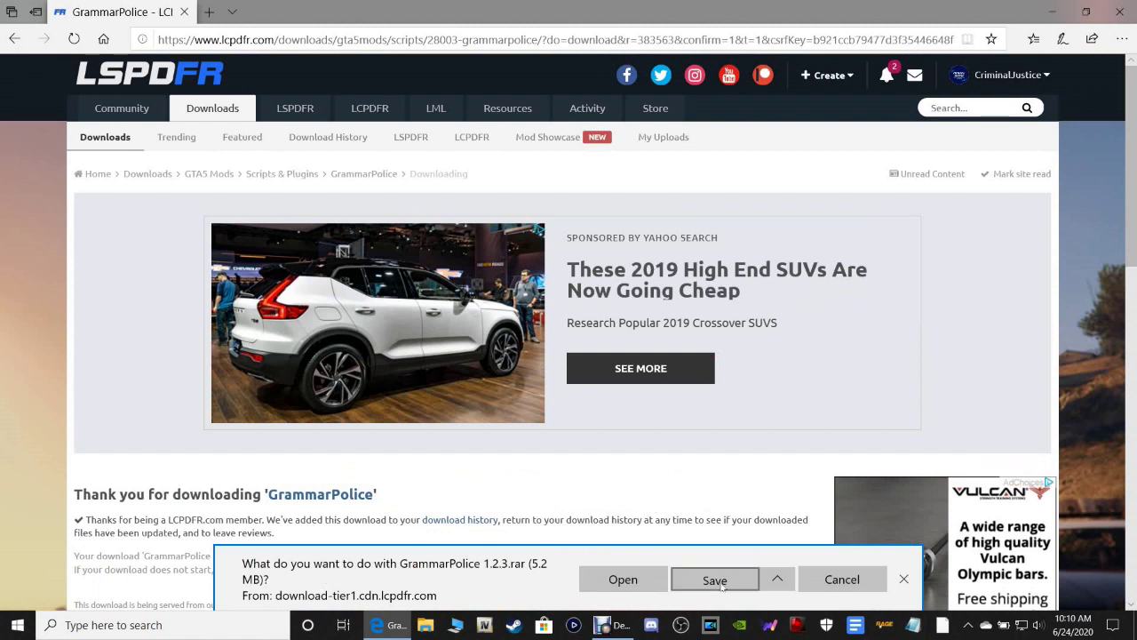
Cancel the GrammarPolice 1.2.3.rar download prompt and close the browser
click(775, 577)
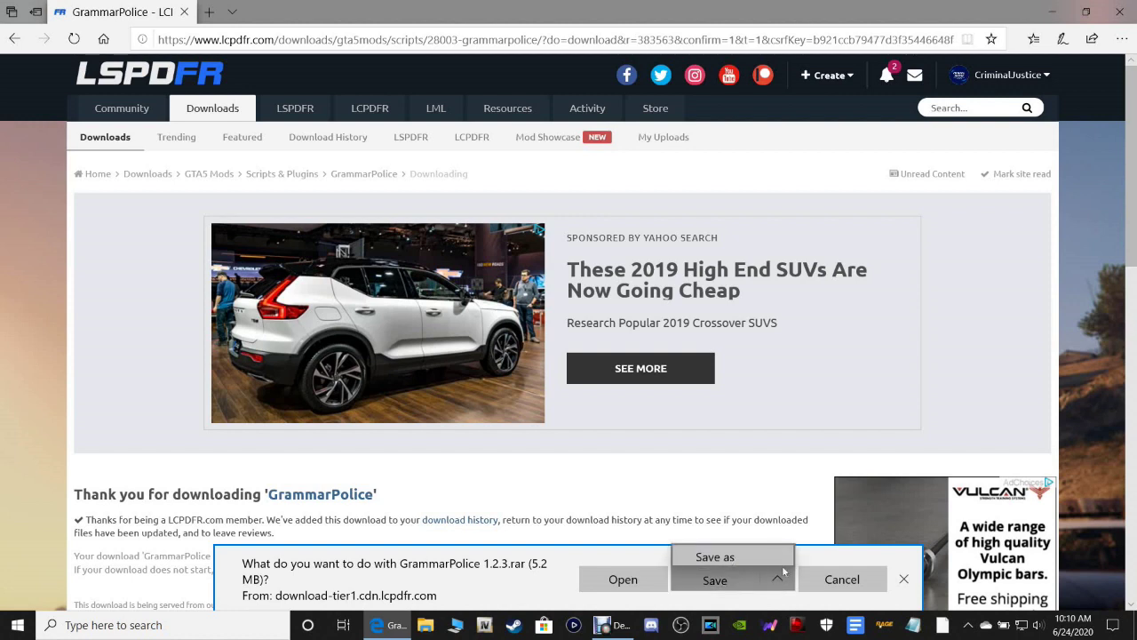
click(827, 557)
click(842, 578)
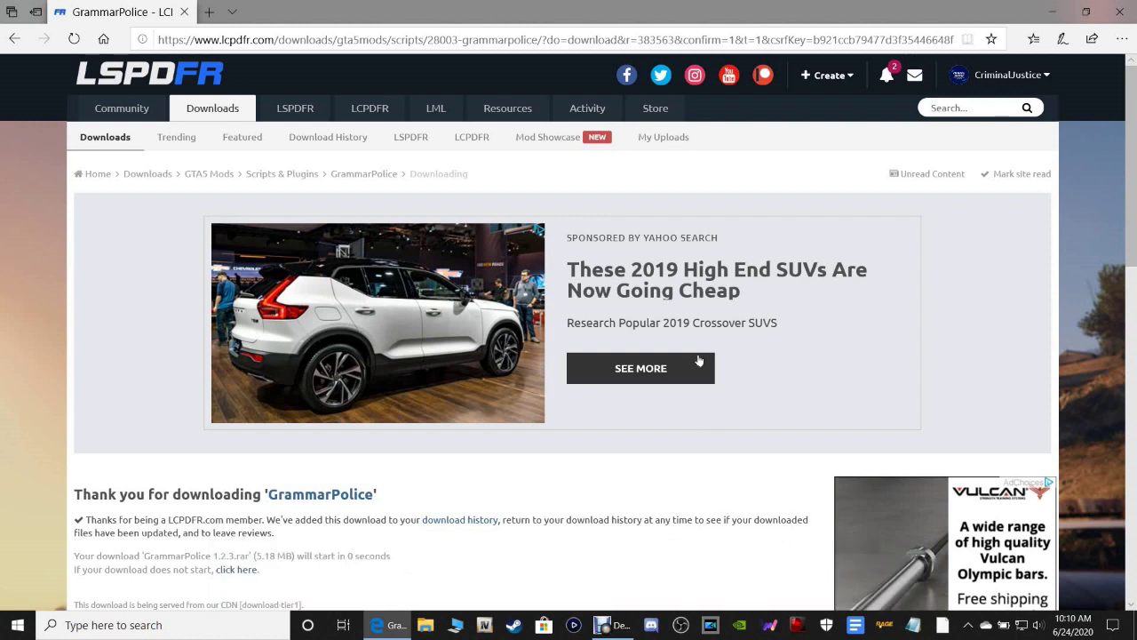
click(1119, 12)
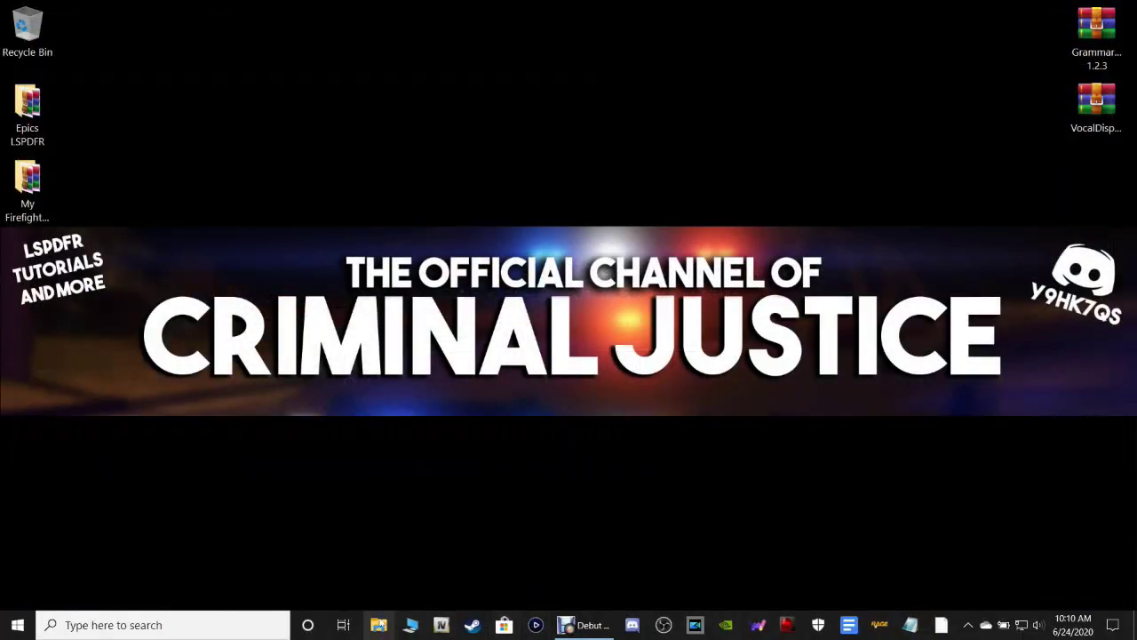
Open the Grand Theft Auto V game folder and the VocalDispatch archive from the desktop
right_click(379, 624)
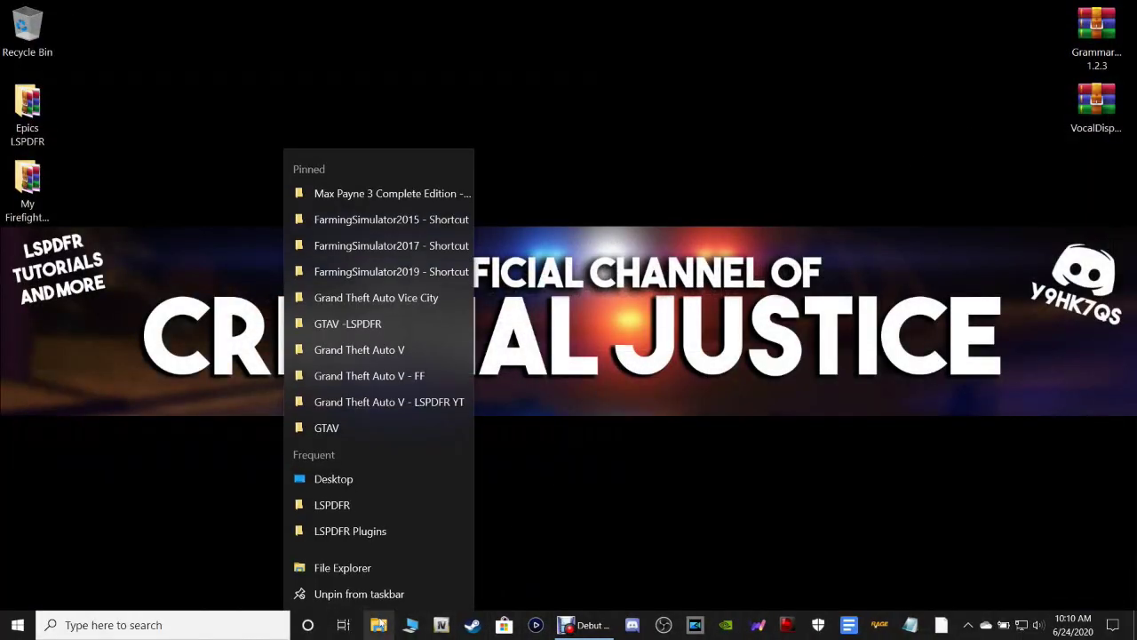
click(347, 353)
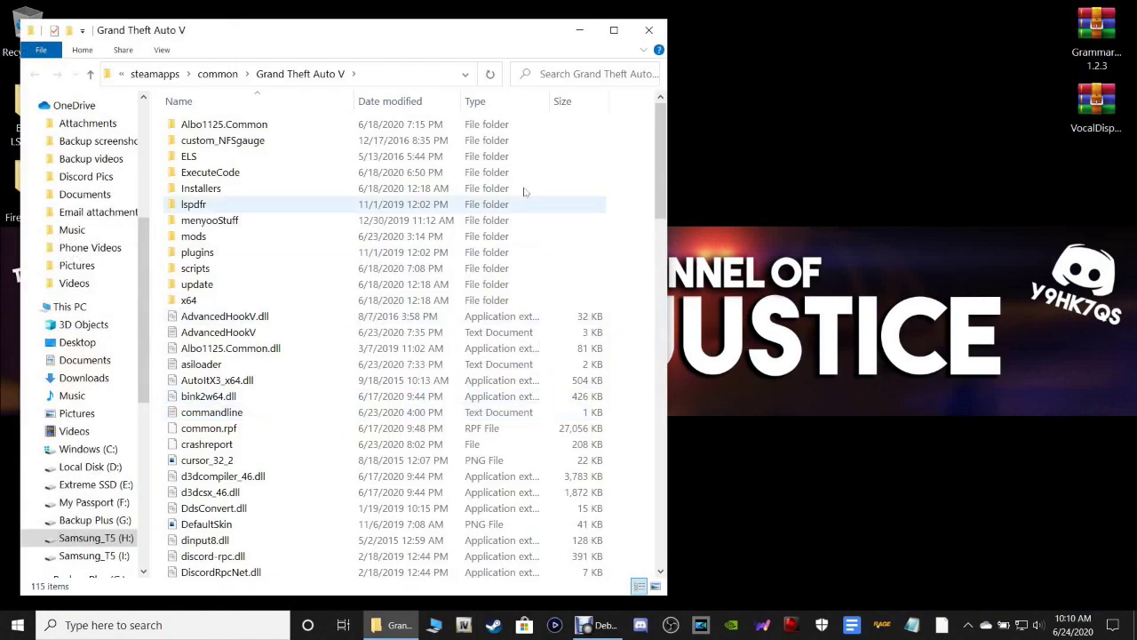
double_click(1102, 119)
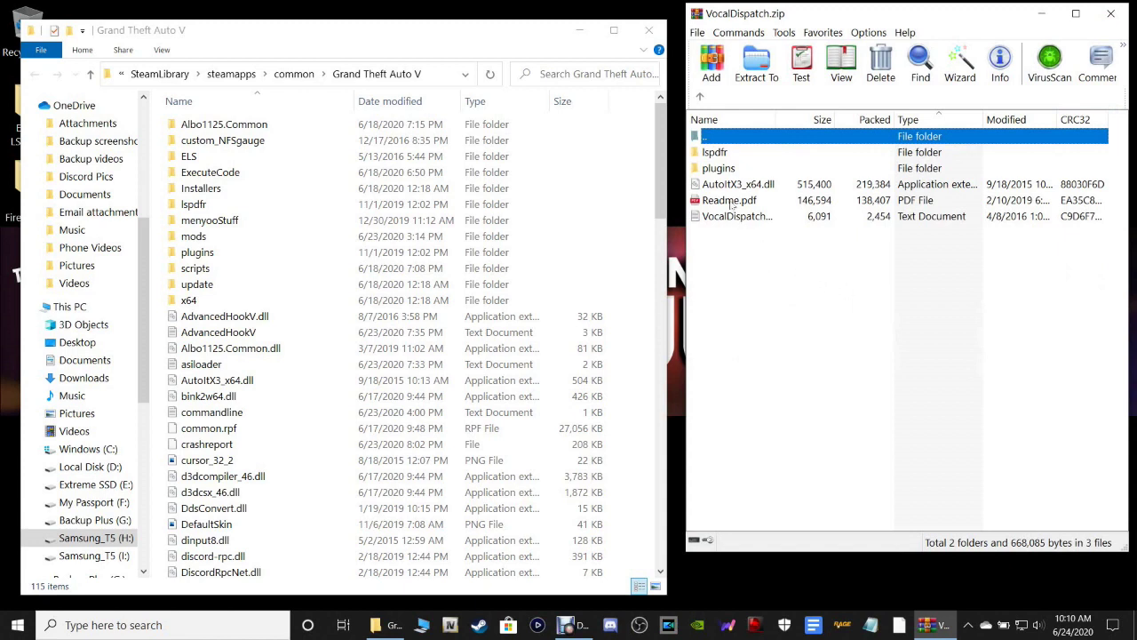
Locate AutoItX3_x64.dll in the VocalDispatch archive and in the Grand Theft Auto V folder, then refresh the game folder
click(726, 186)
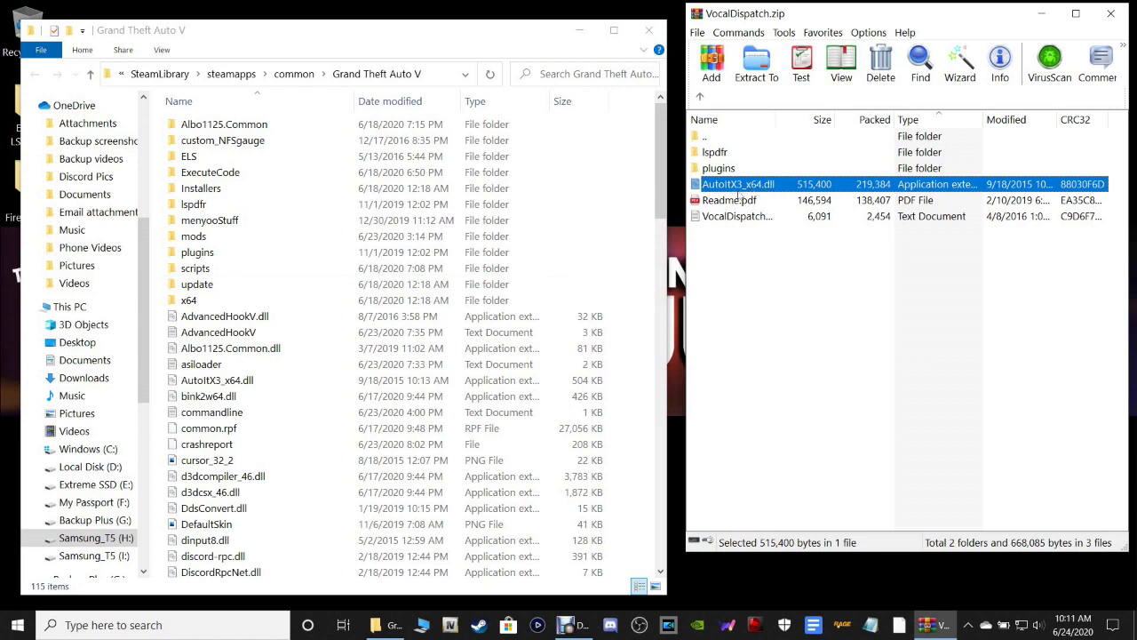
scroll(238, 203, down, 4)
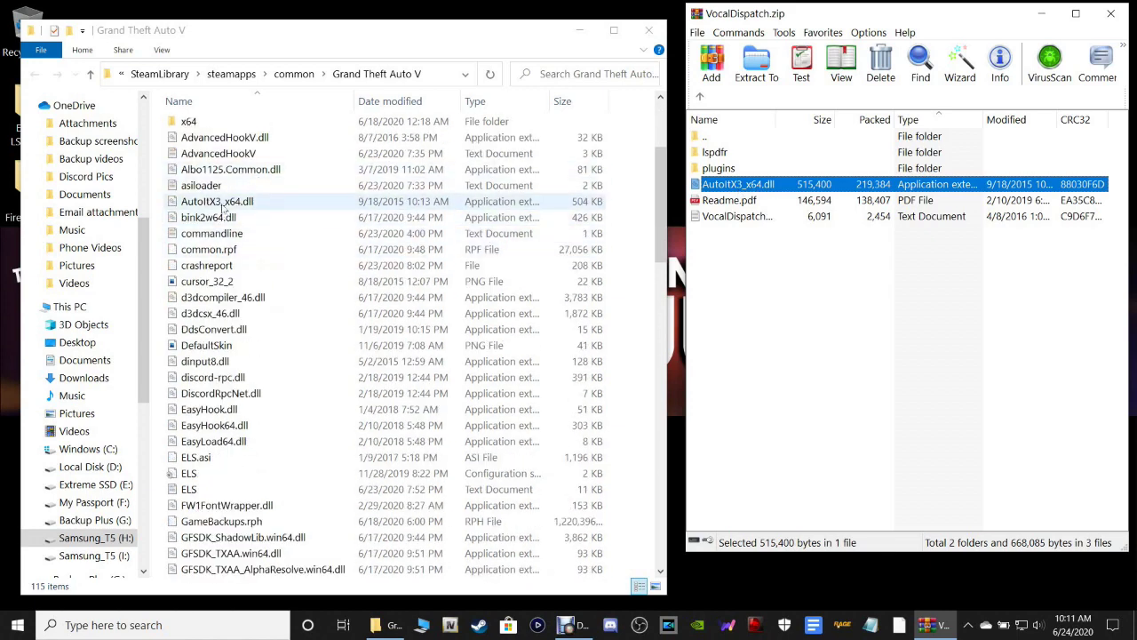
click(224, 204)
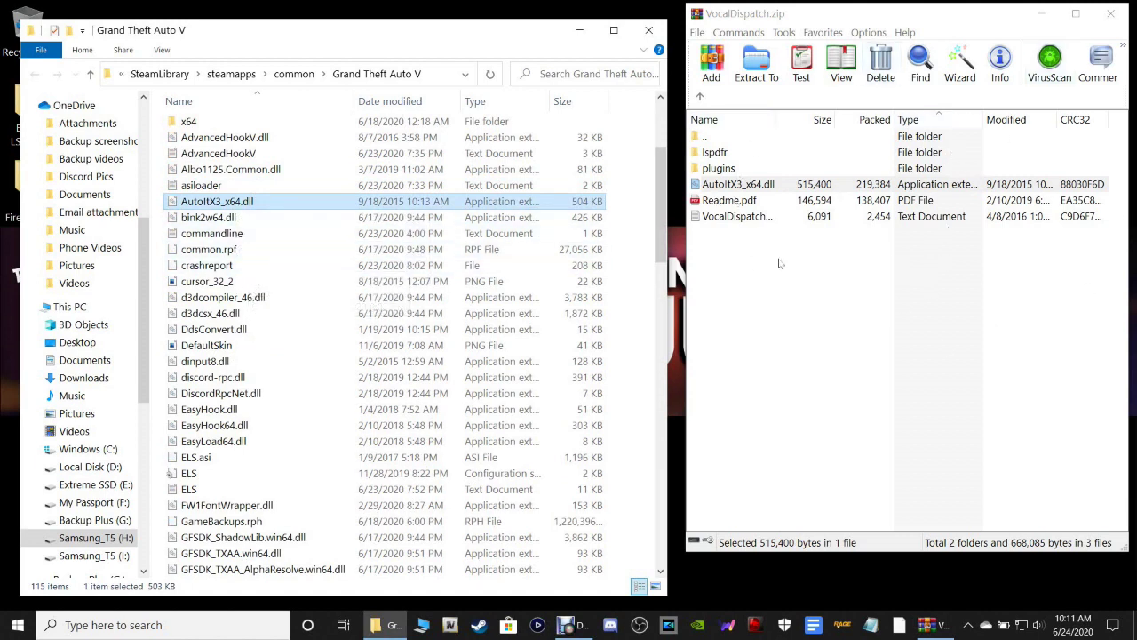
click(777, 295)
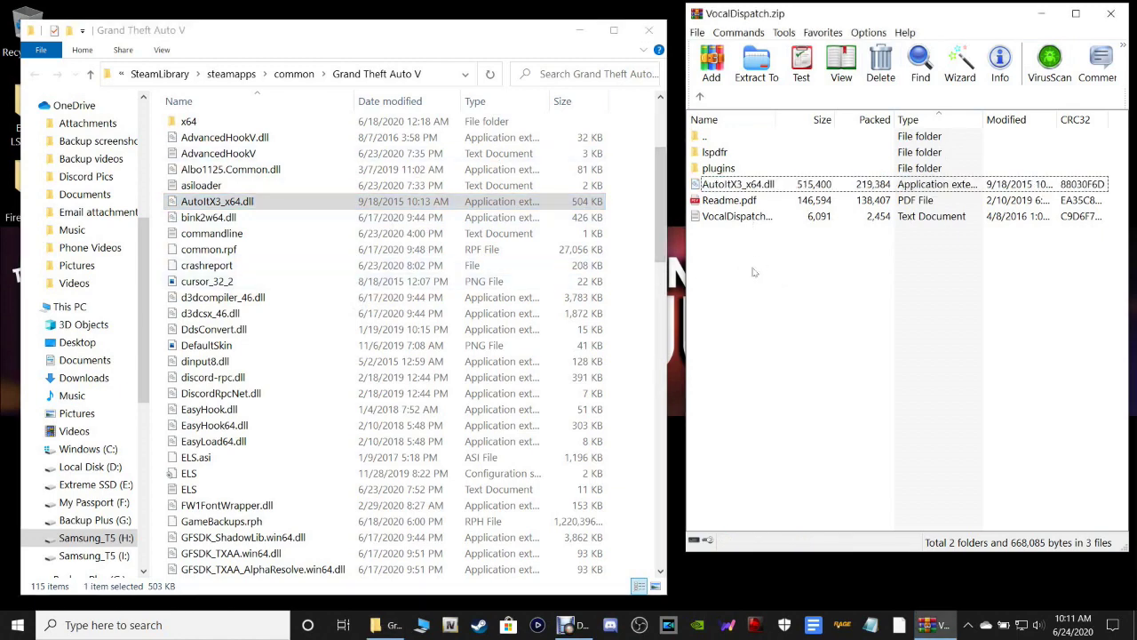
click(217, 204)
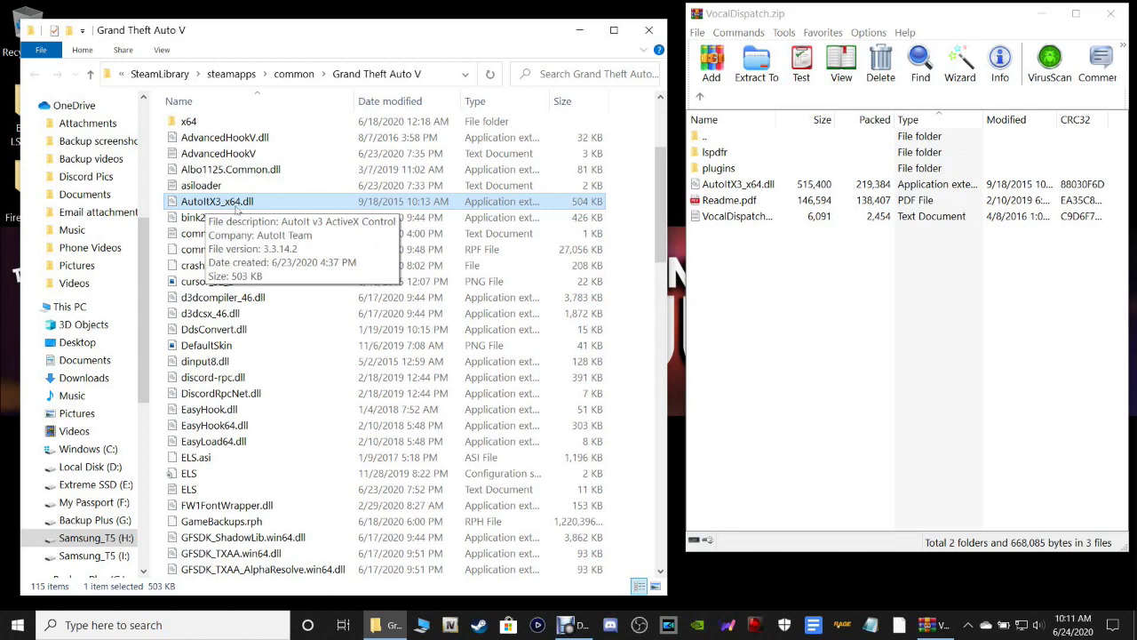
right_click(235, 207)
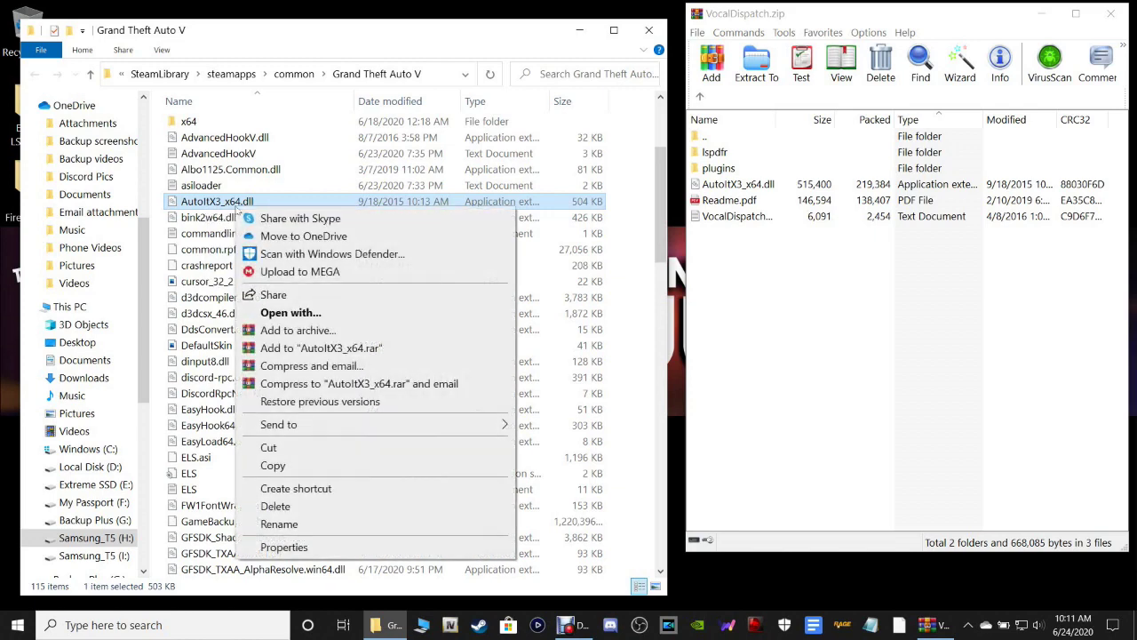
click(187, 362)
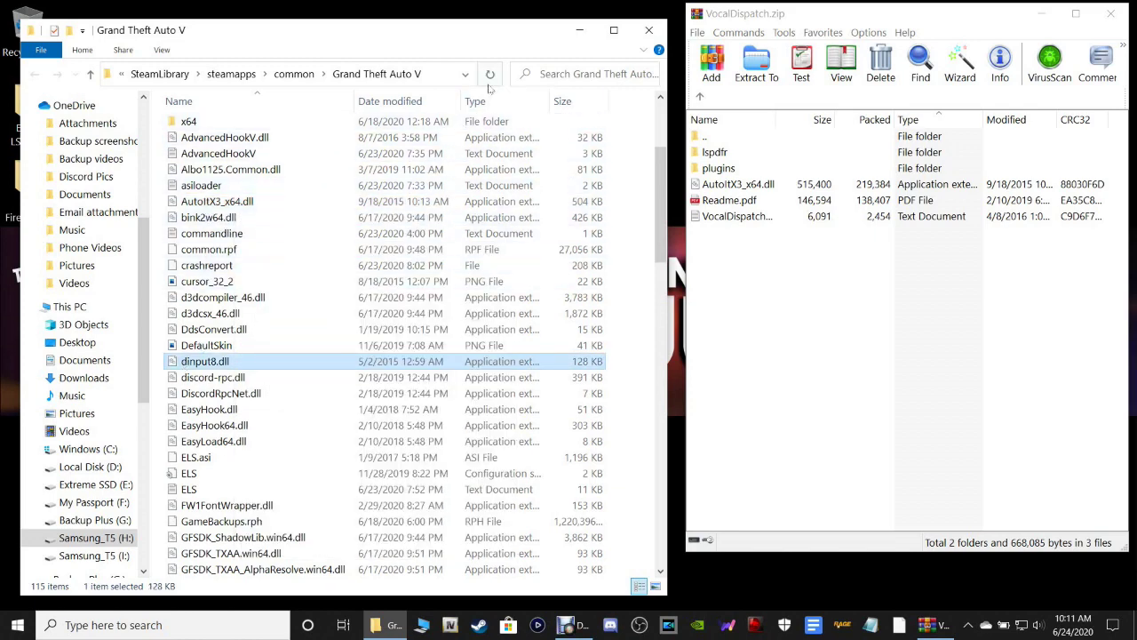
click(620, 145)
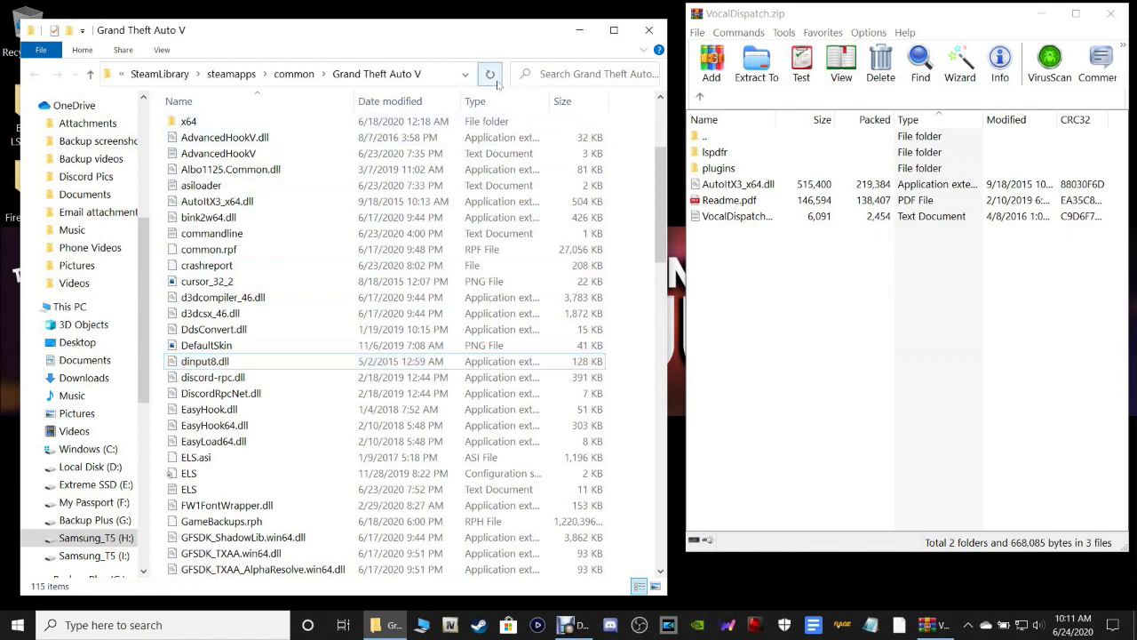
click(496, 80)
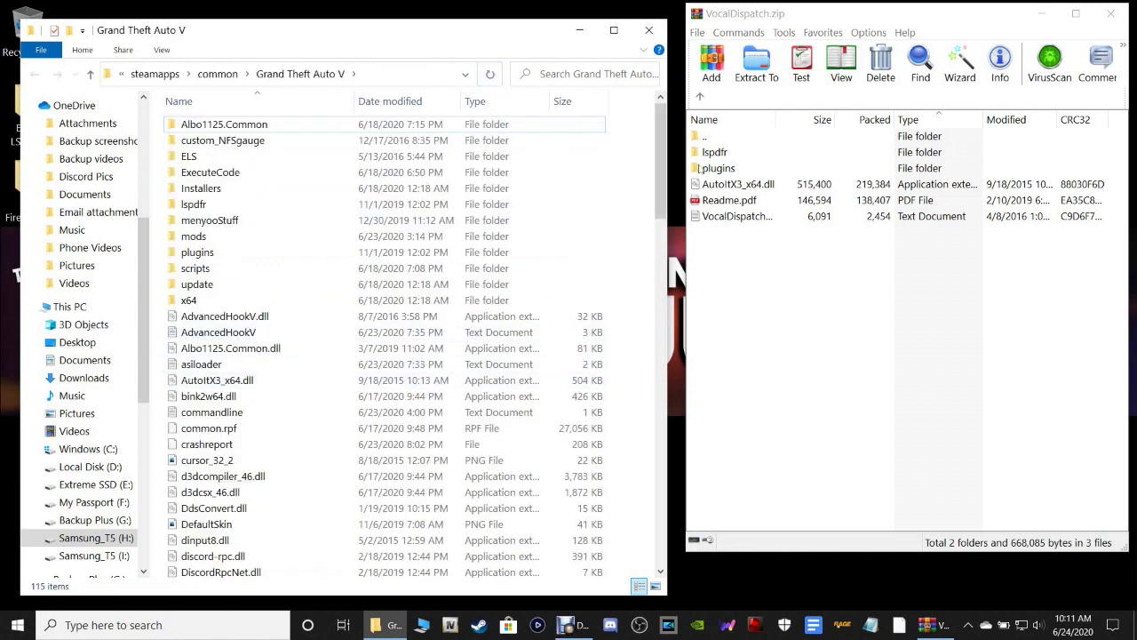
Open the LSPDFR folder inside plugins in both the VocalDispatch archive and the Grand Theft Auto V folder
click(715, 169)
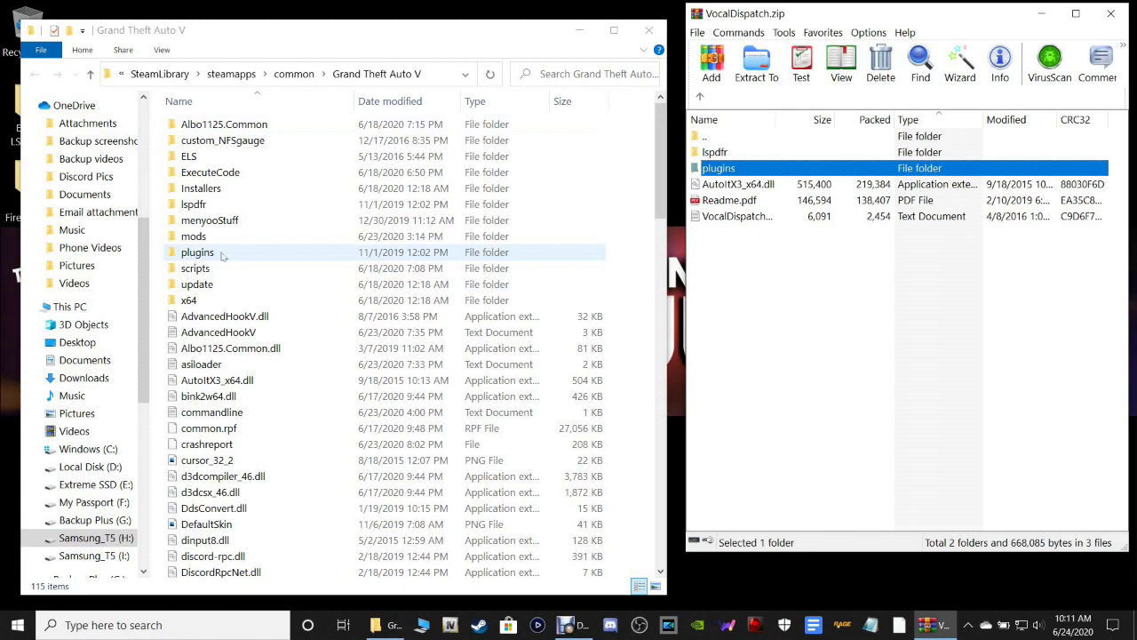
double_click(718, 169)
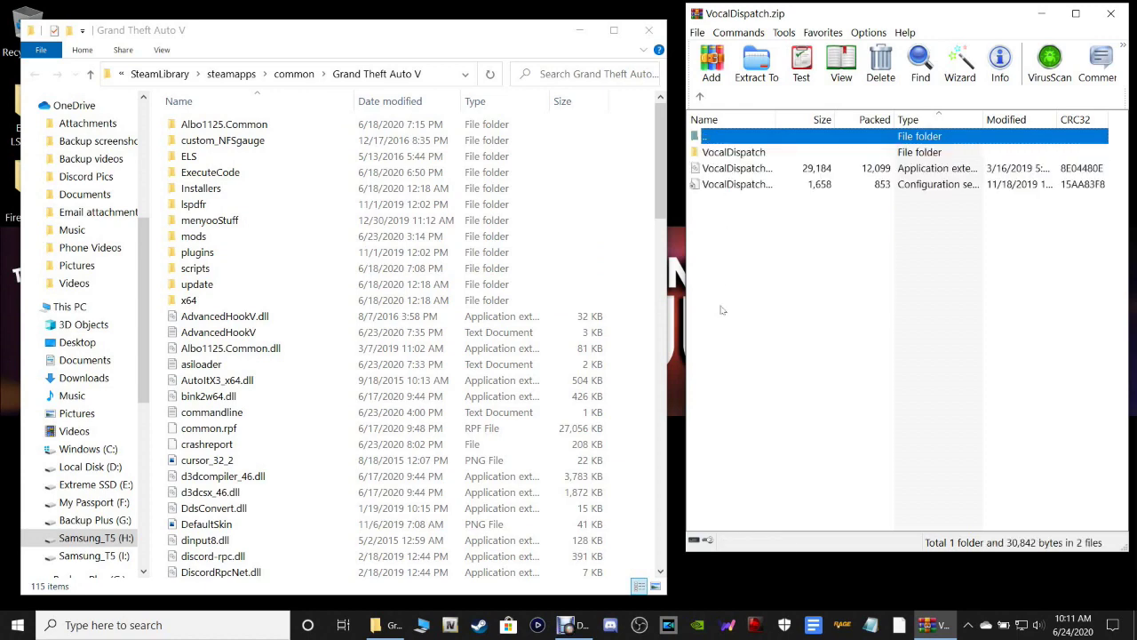
double_click(204, 257)
double_click(200, 142)
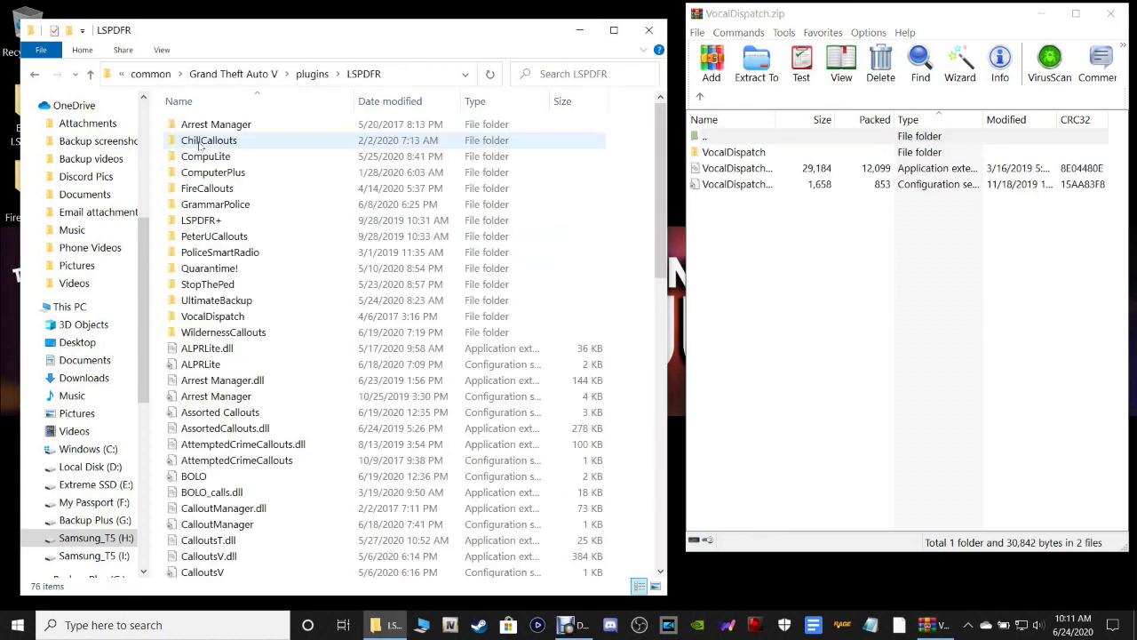
Select the archive's two loose VocalDispatch files and look through the game's LSPDFR plugins folder for their counterparts
drag(743, 232, 756, 176)
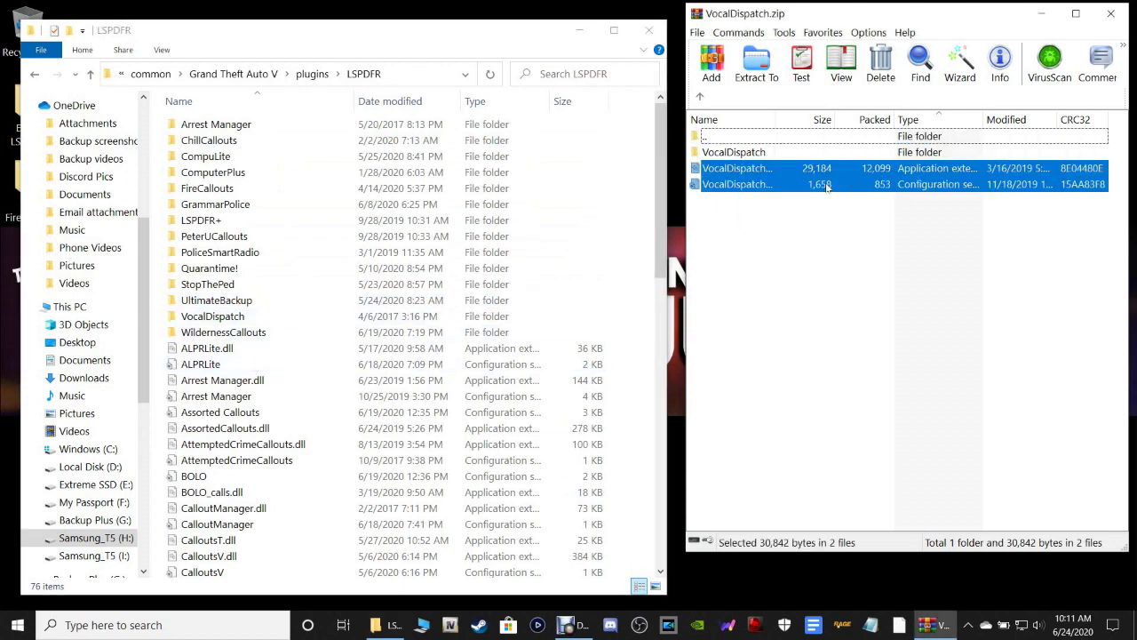
click(732, 154)
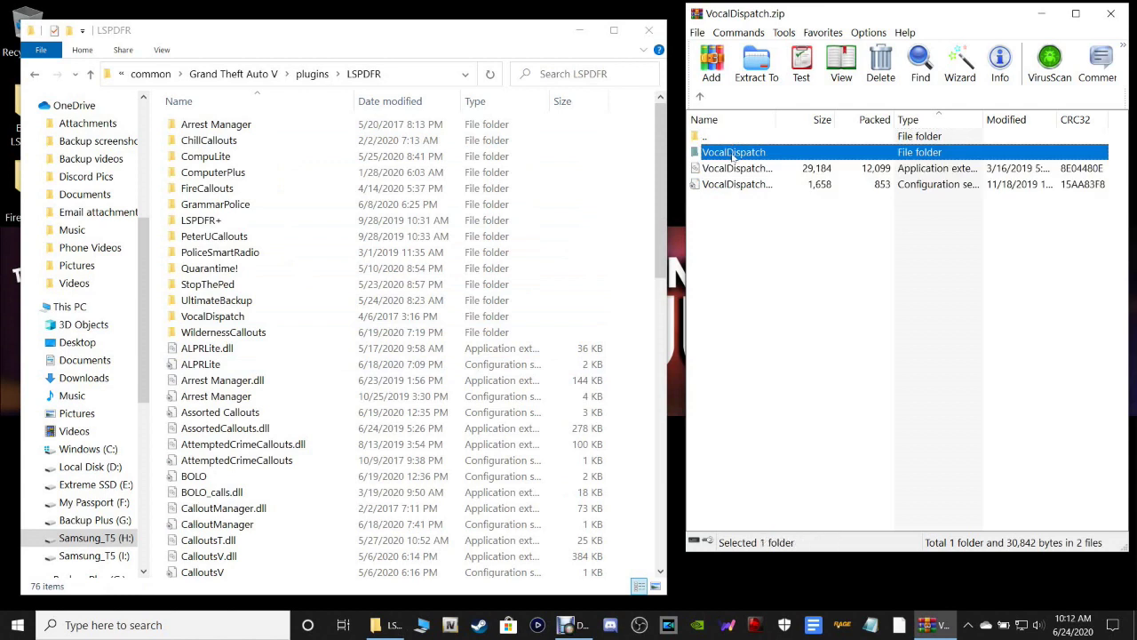
drag(732, 242, 725, 170)
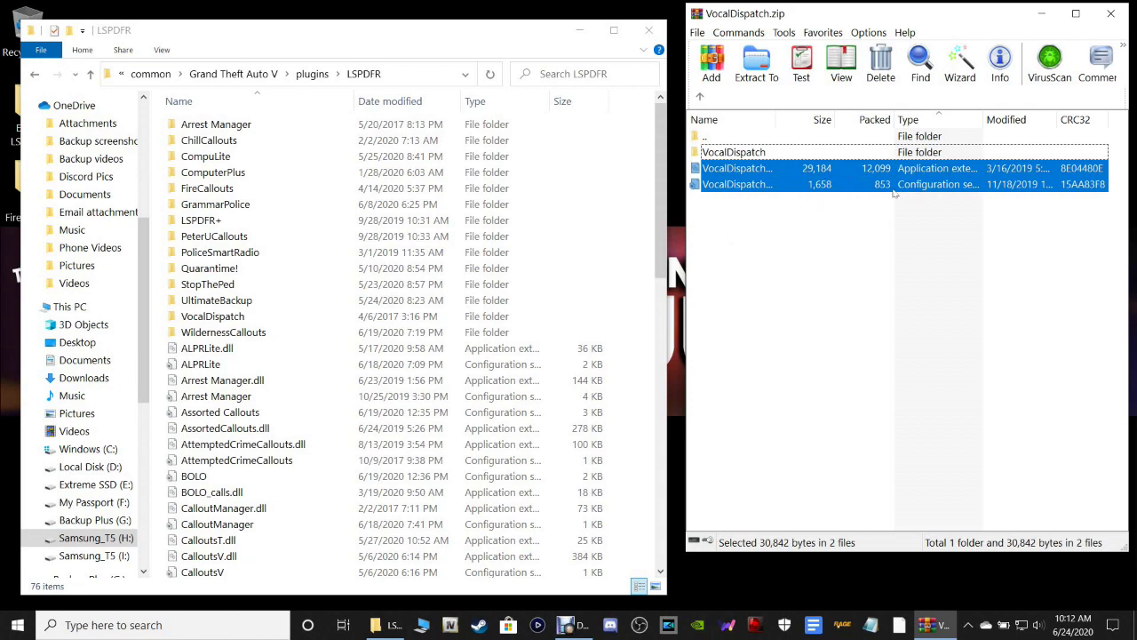
scroll(419, 394, down, 15)
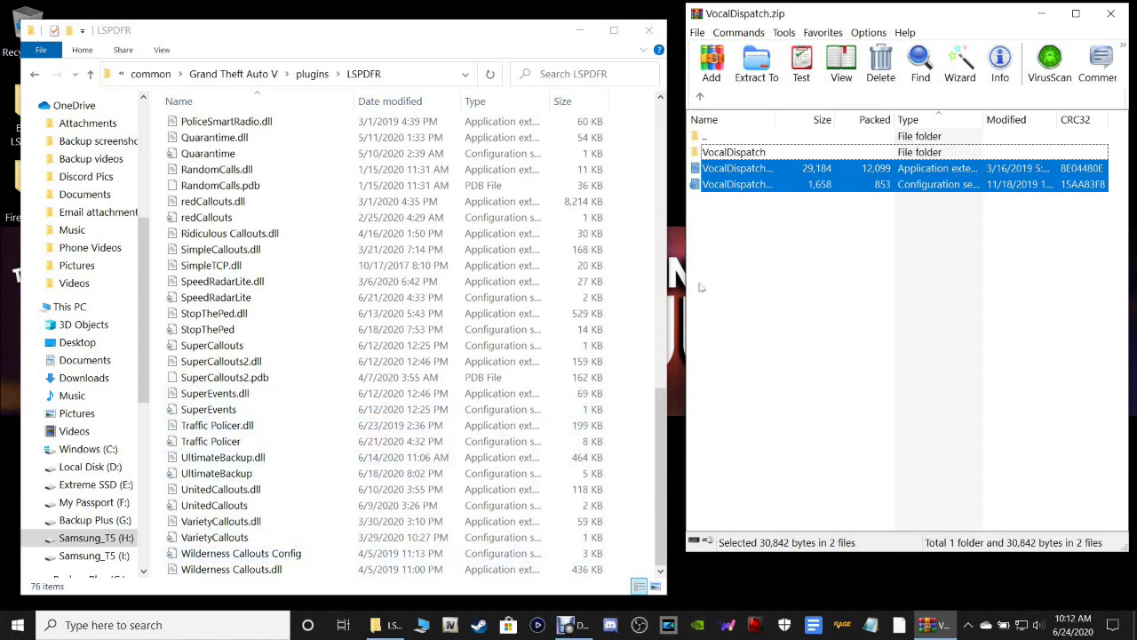
scroll(535, 330, up, 20)
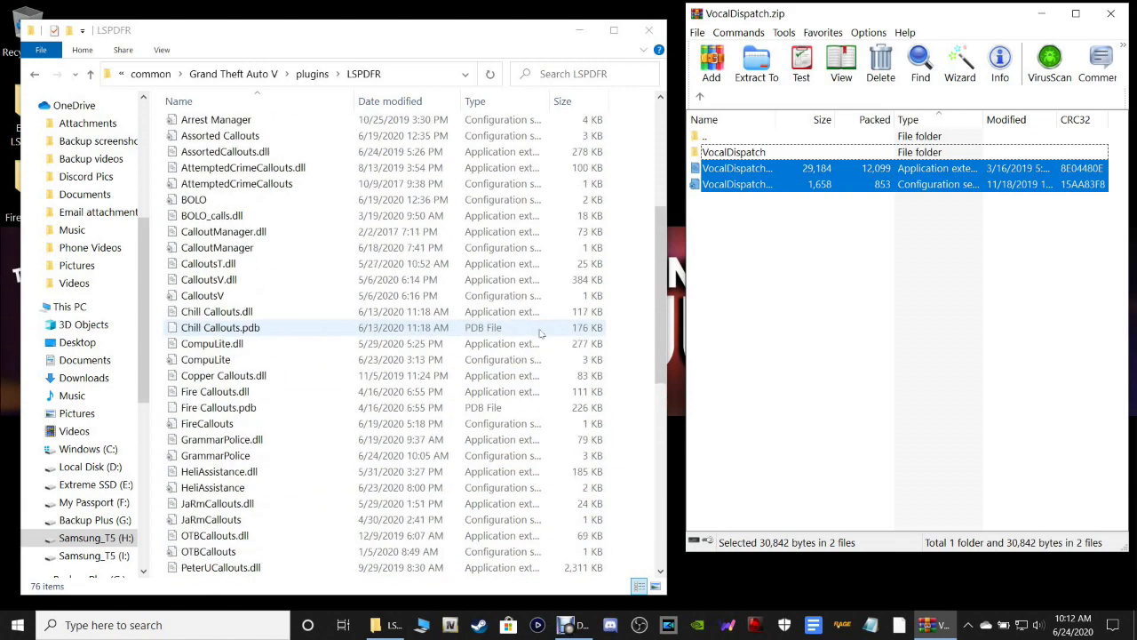
scroll(538, 330, up, 1)
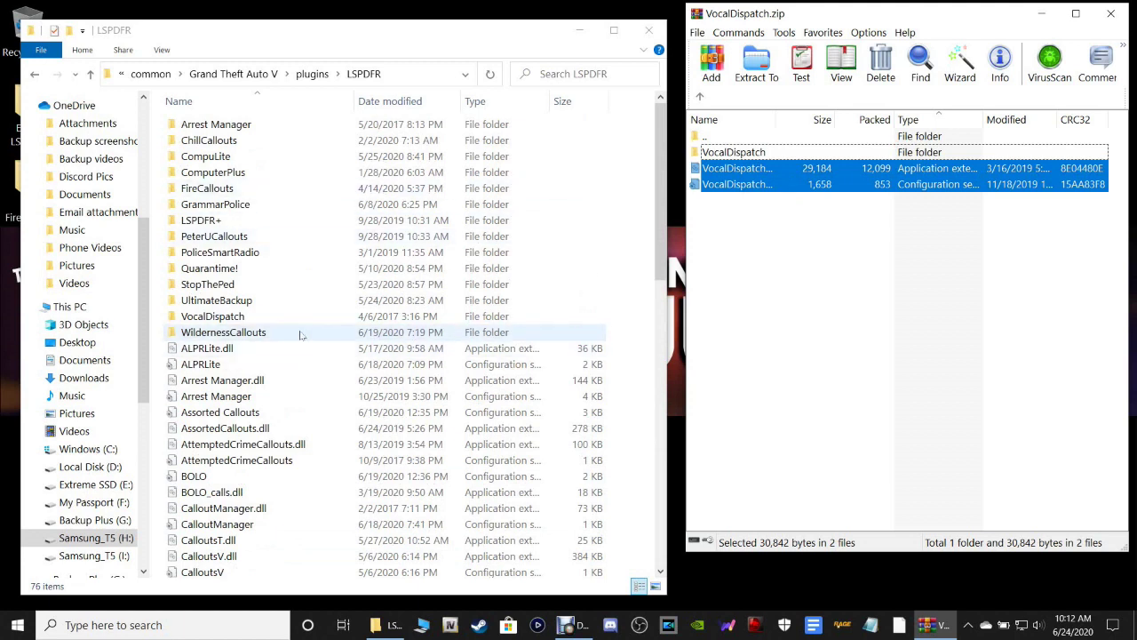
Open the VocalDispatch folder in both the game's LSPDFR plugins and the archive, and examine the audio folder and default.xml
click(214, 316)
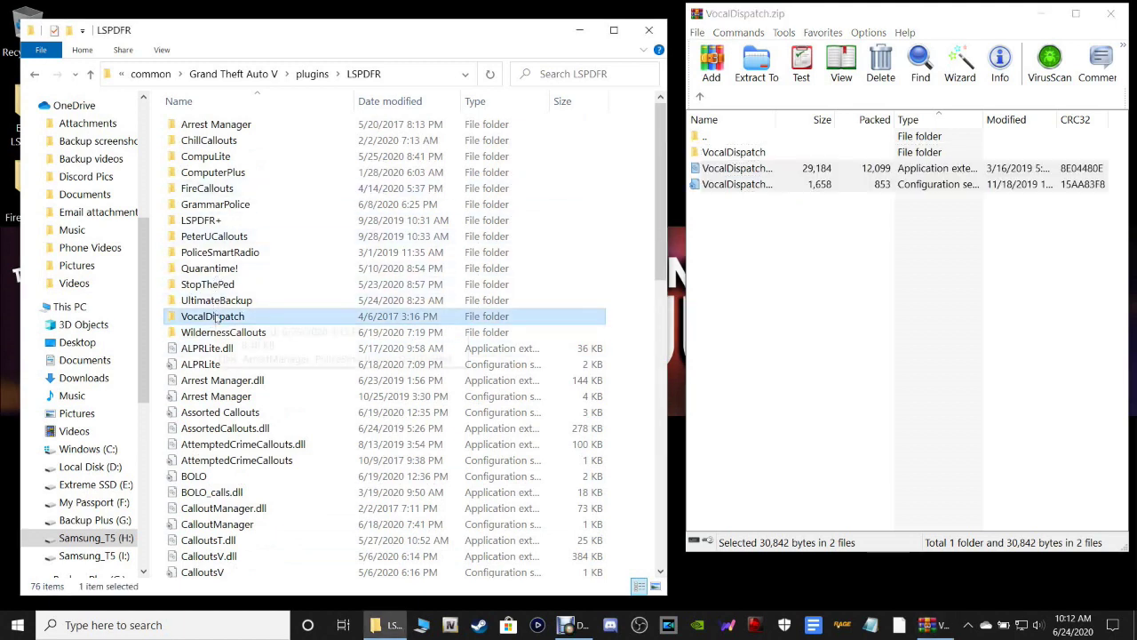
double_click(213, 316)
click(829, 325)
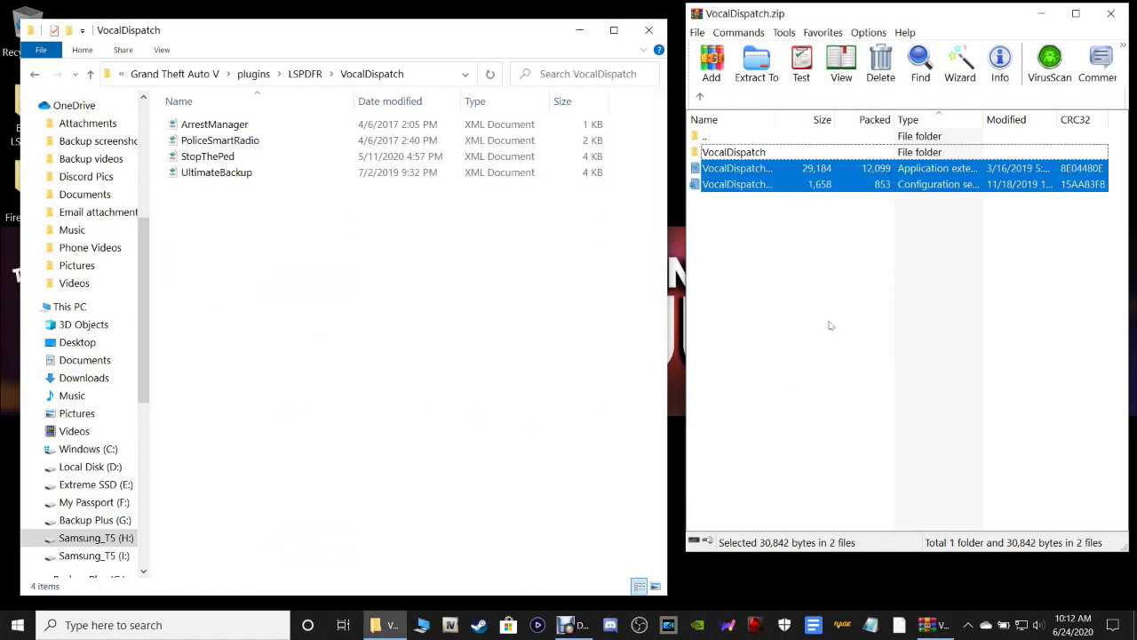
click(860, 216)
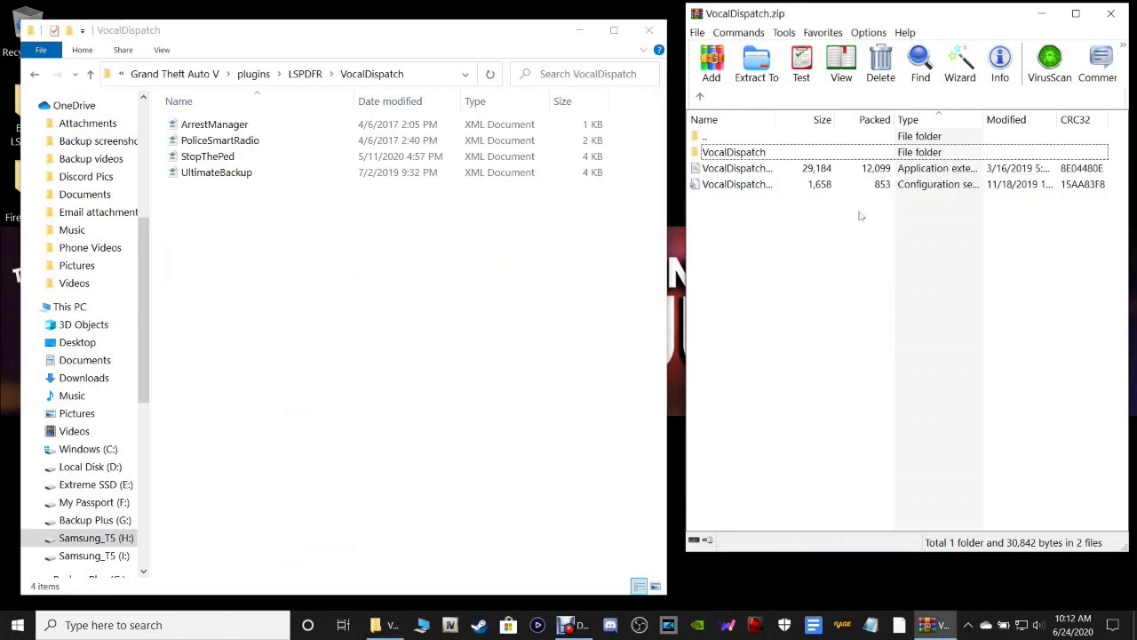
double_click(730, 156)
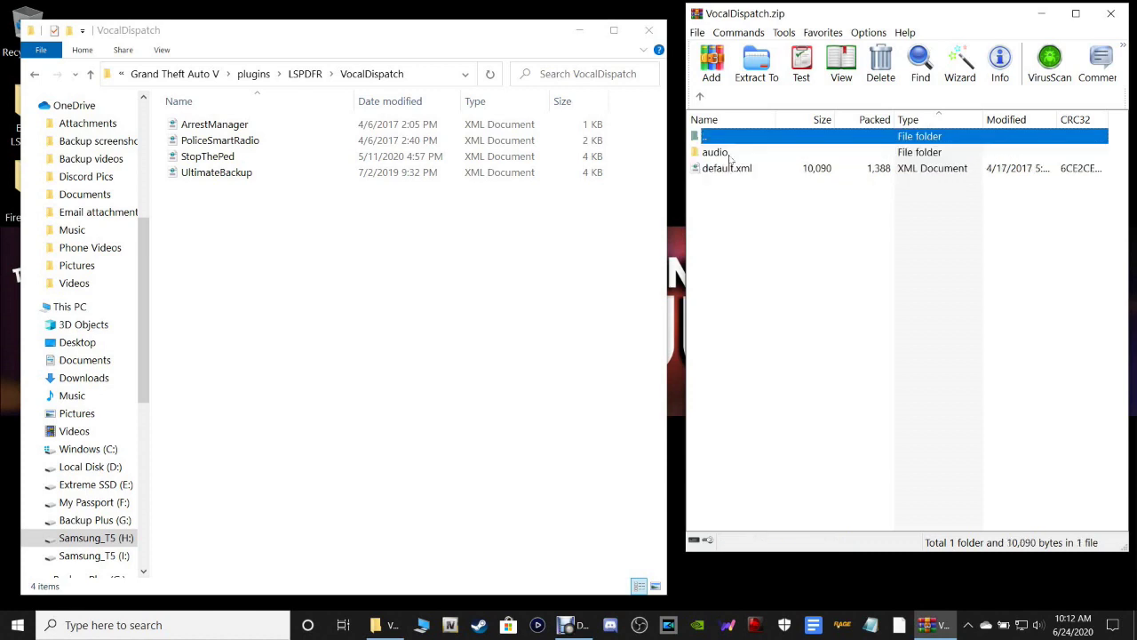
drag(753, 260, 726, 168)
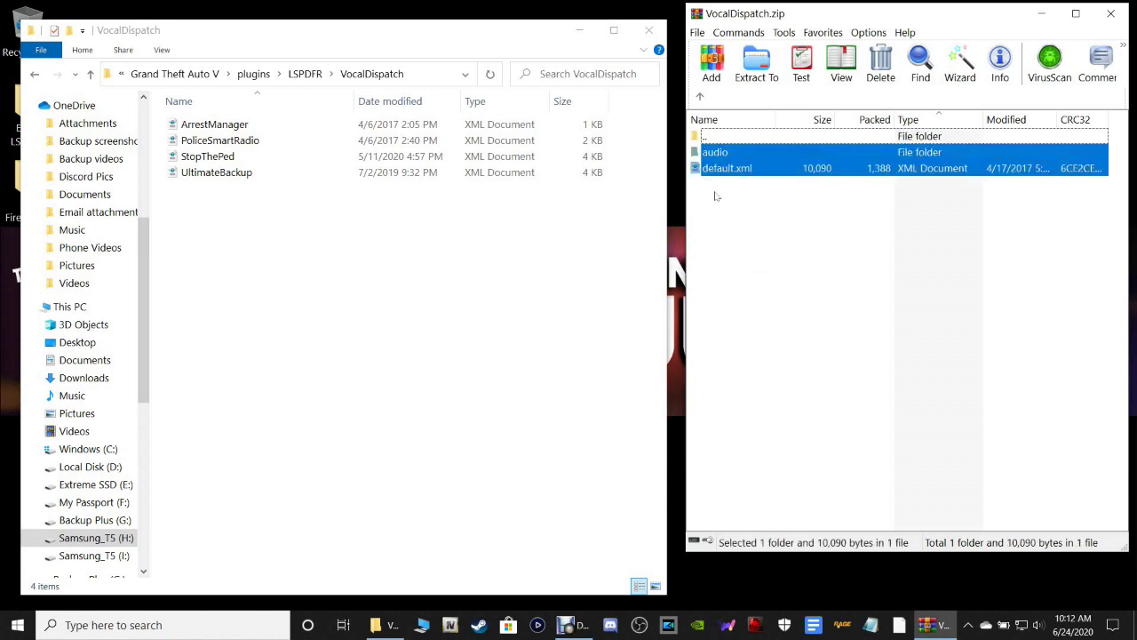
drag(723, 176, 787, 221)
click(782, 218)
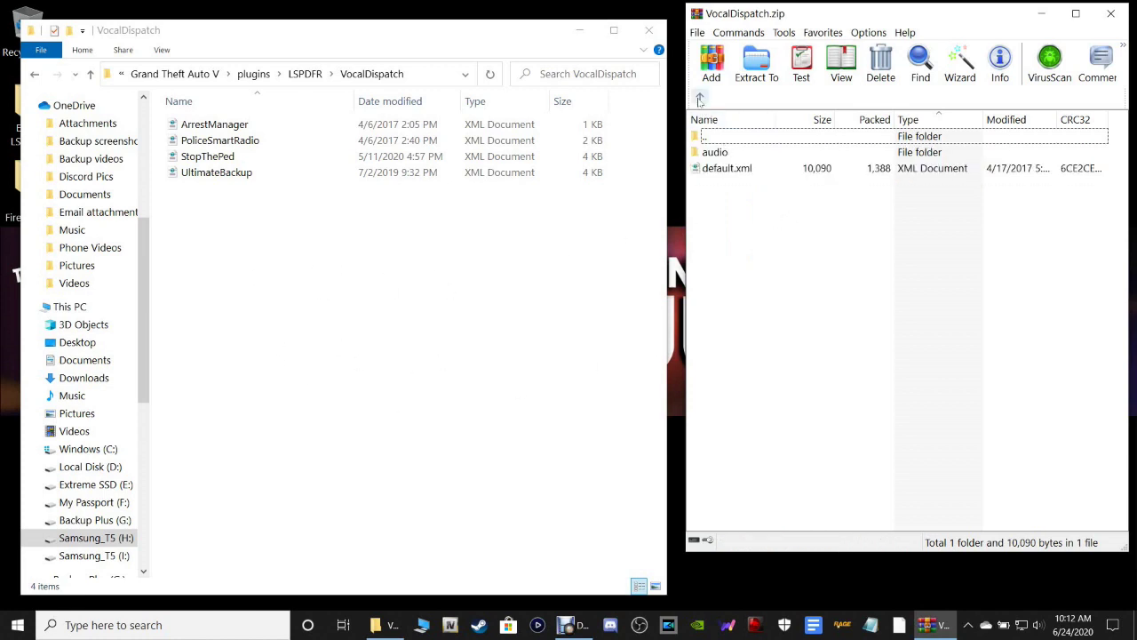
Return the archive to its top level and the file browser to the main Grand Theft Auto V folder
click(700, 97)
click(700, 97)
click(700, 97)
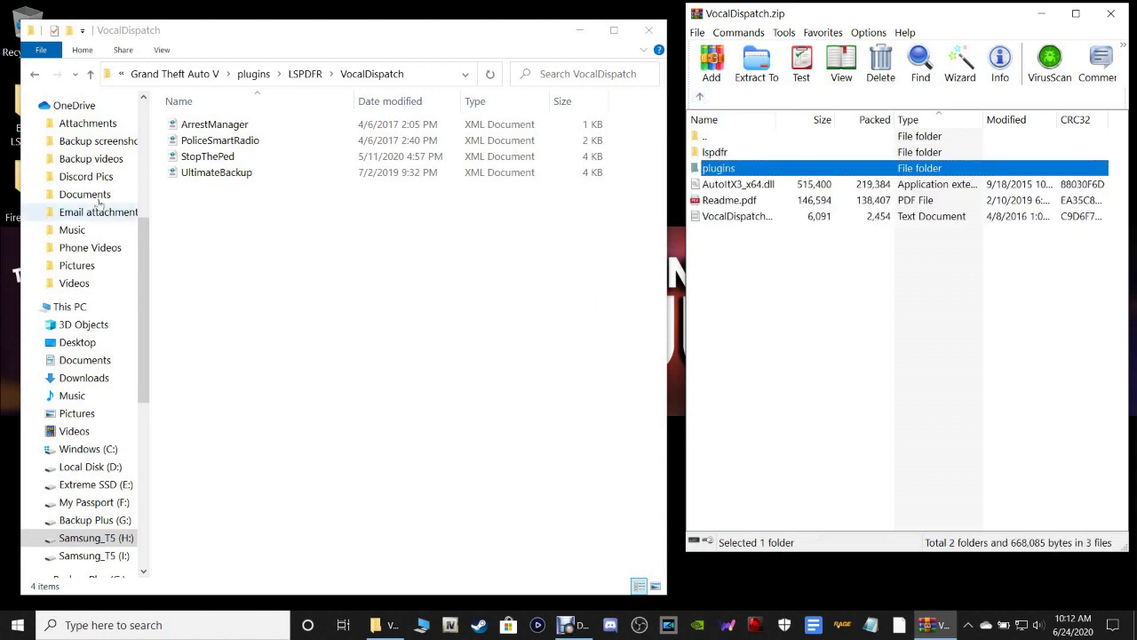
click(36, 78)
click(36, 78)
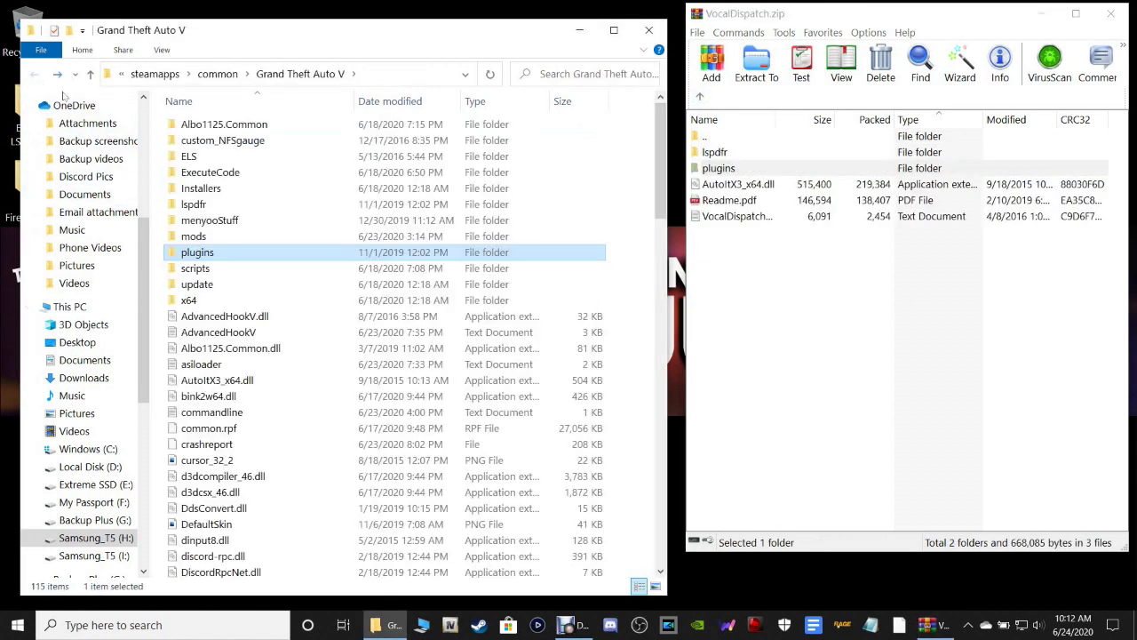
Open the lspdfr folder in both the VocalDispatch archive and the main Grand Theft Auto V folder
click(593, 204)
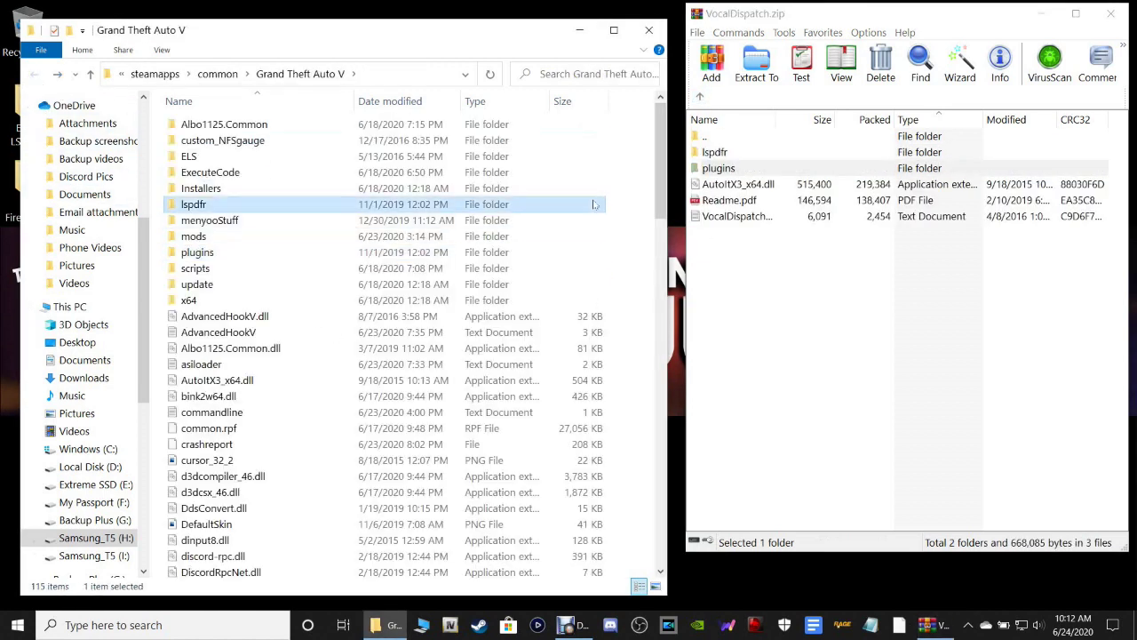
click(809, 305)
double_click(722, 153)
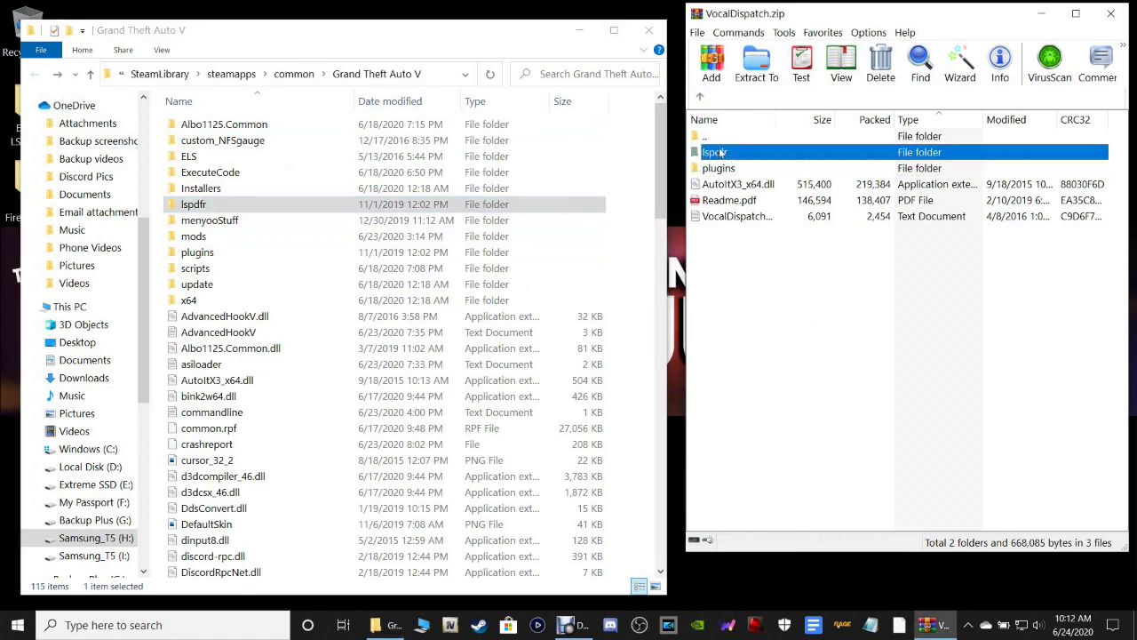
click(194, 205)
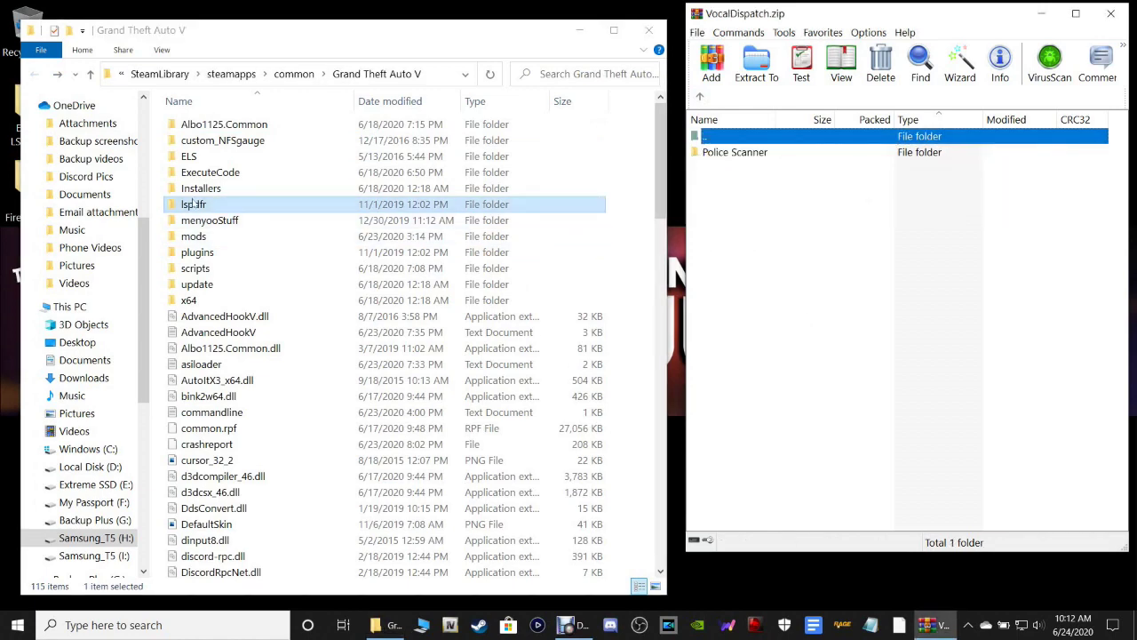
double_click(193, 205)
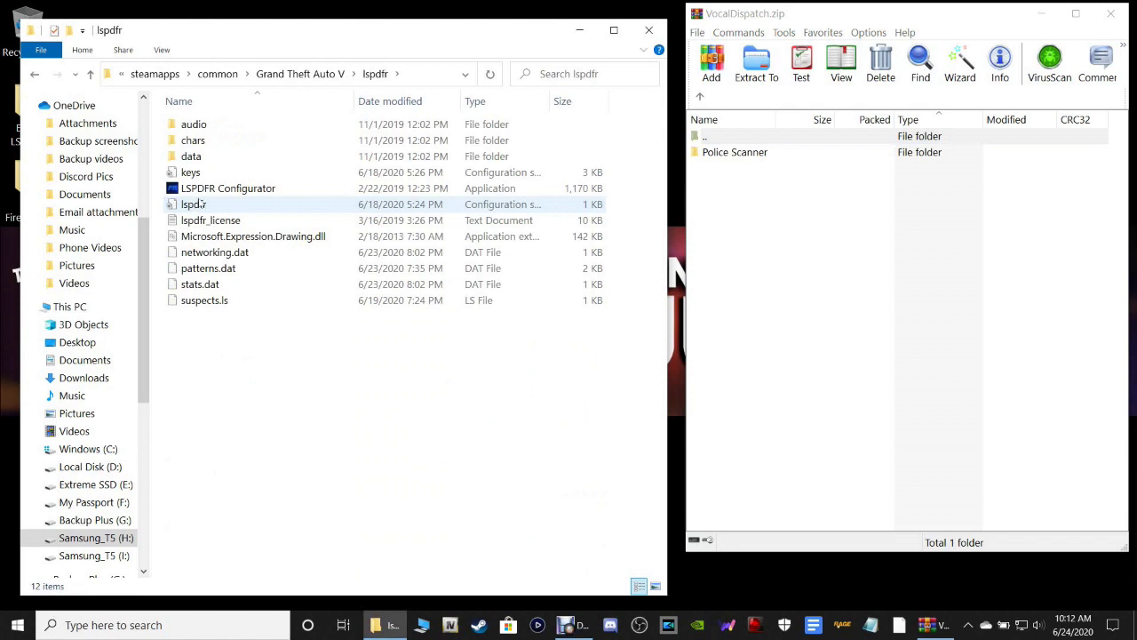
Look inside the archive's Police Scanner folder at its VocalDispatch Audio subfolder, and return to the archive's lspdfr folder
click(753, 155)
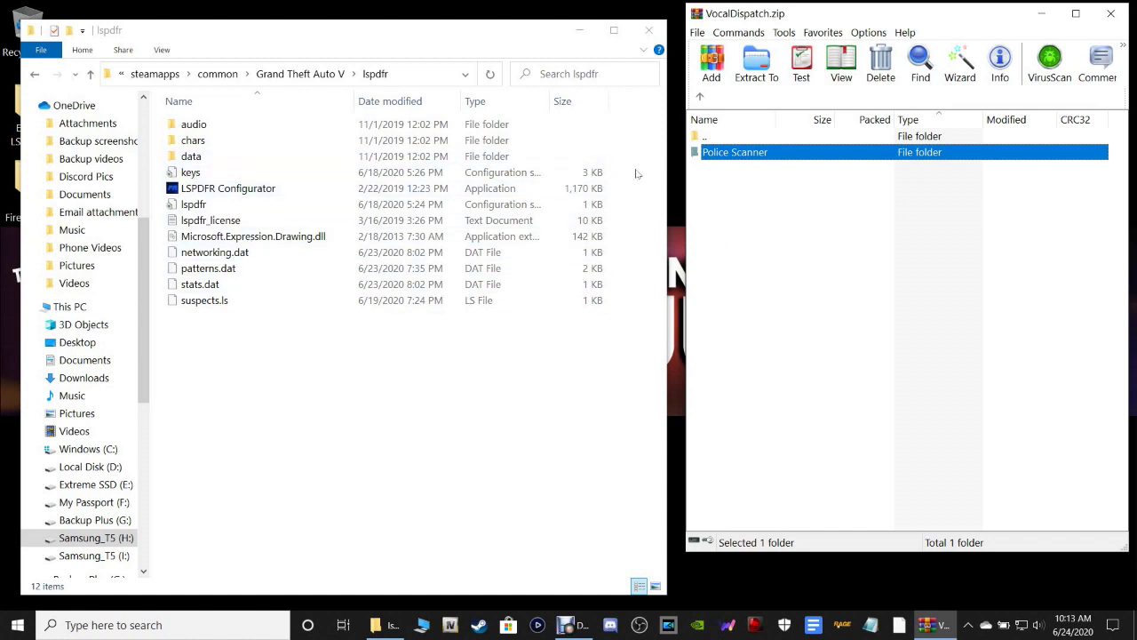
double_click(706, 156)
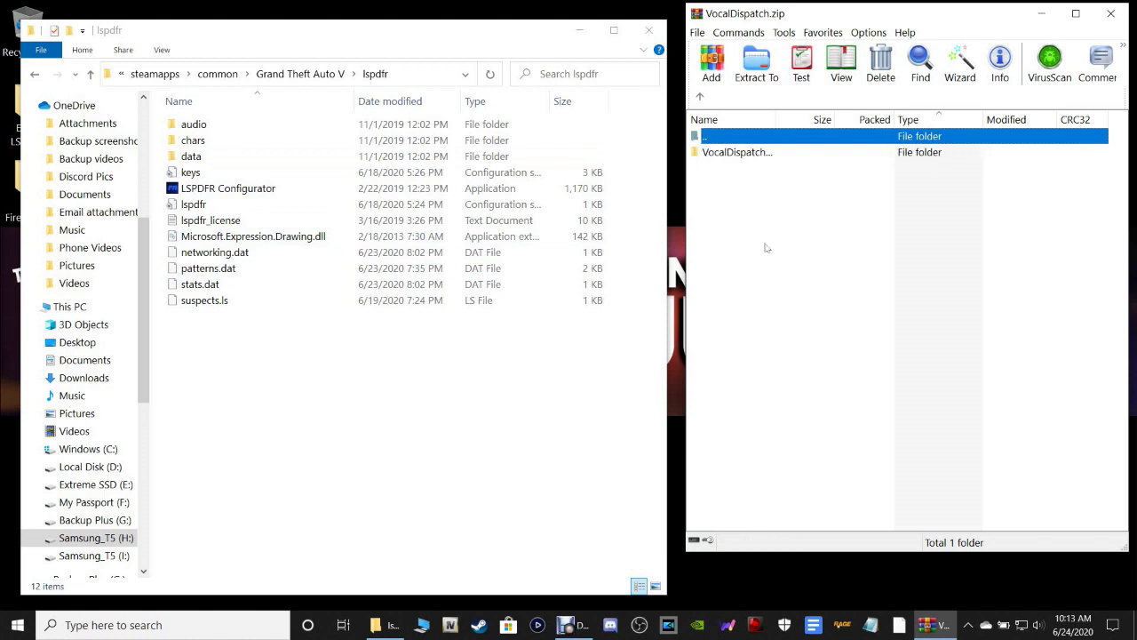
click(732, 155)
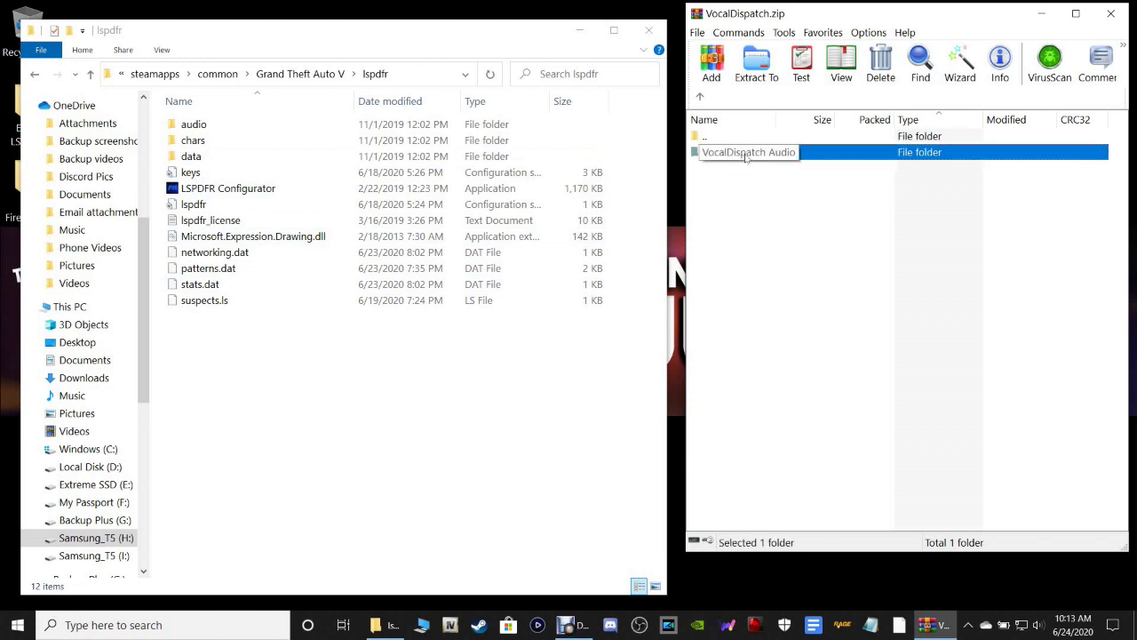
click(746, 194)
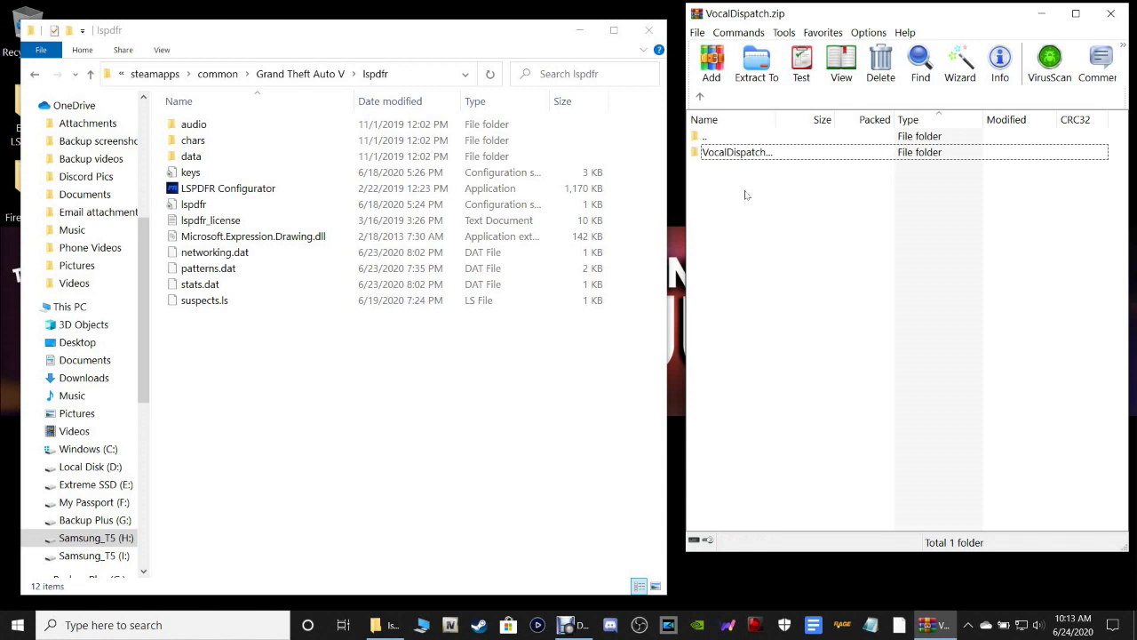
click(699, 96)
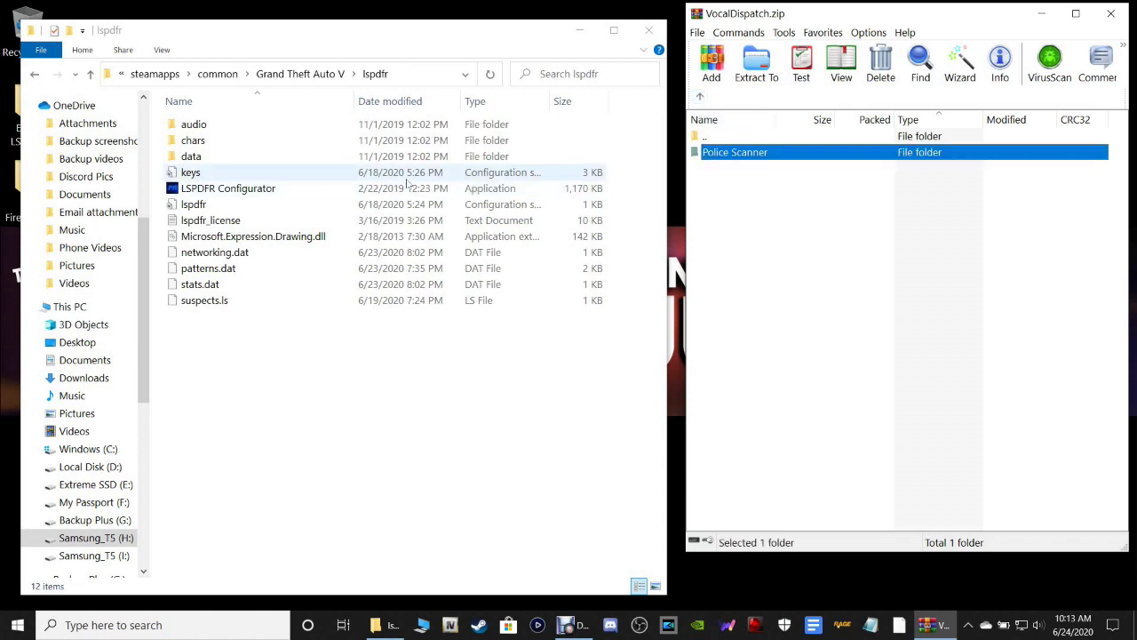
right_click(712, 159)
click(764, 380)
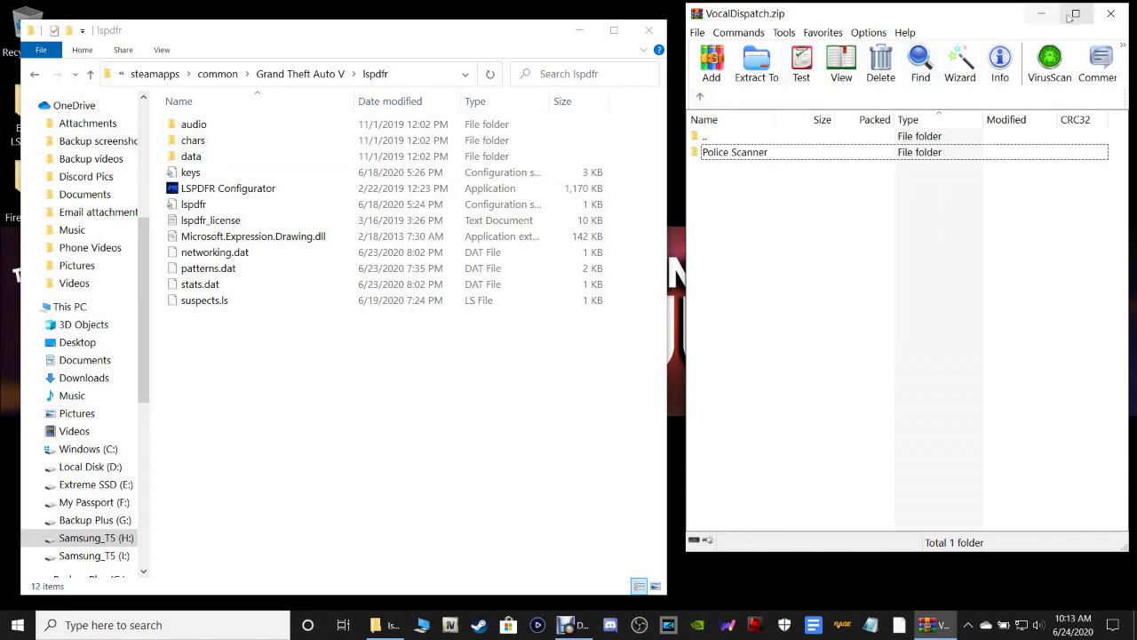
Close the VocalDispatch archive, return to the Grand Theft Auto V folder and delete the VocalDispatch archive from the desktop
click(1110, 13)
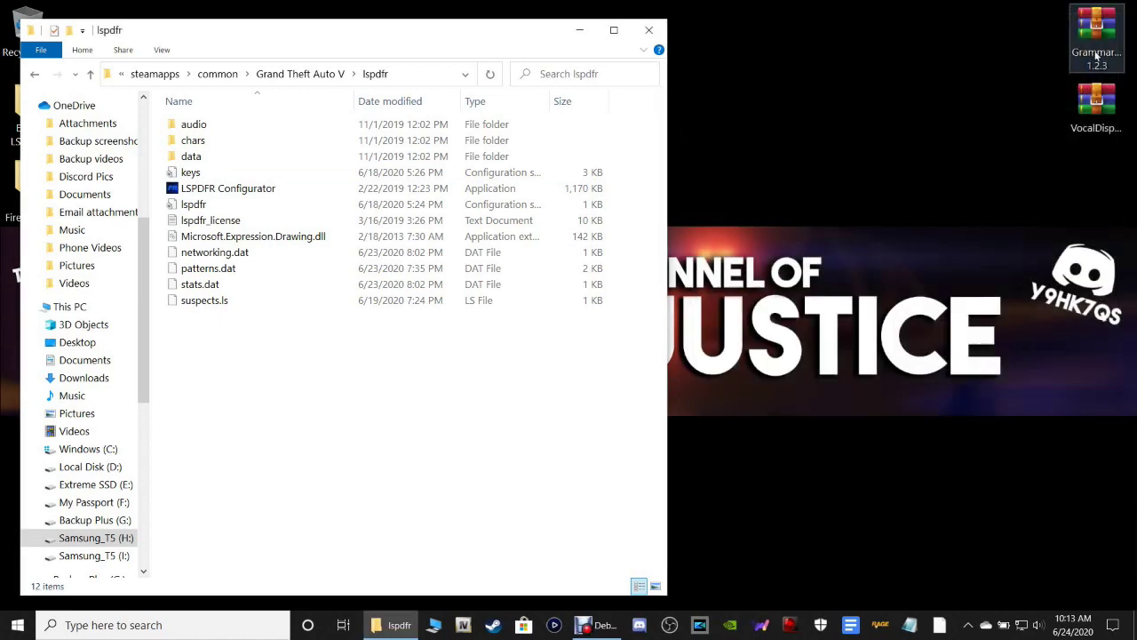
click(35, 76)
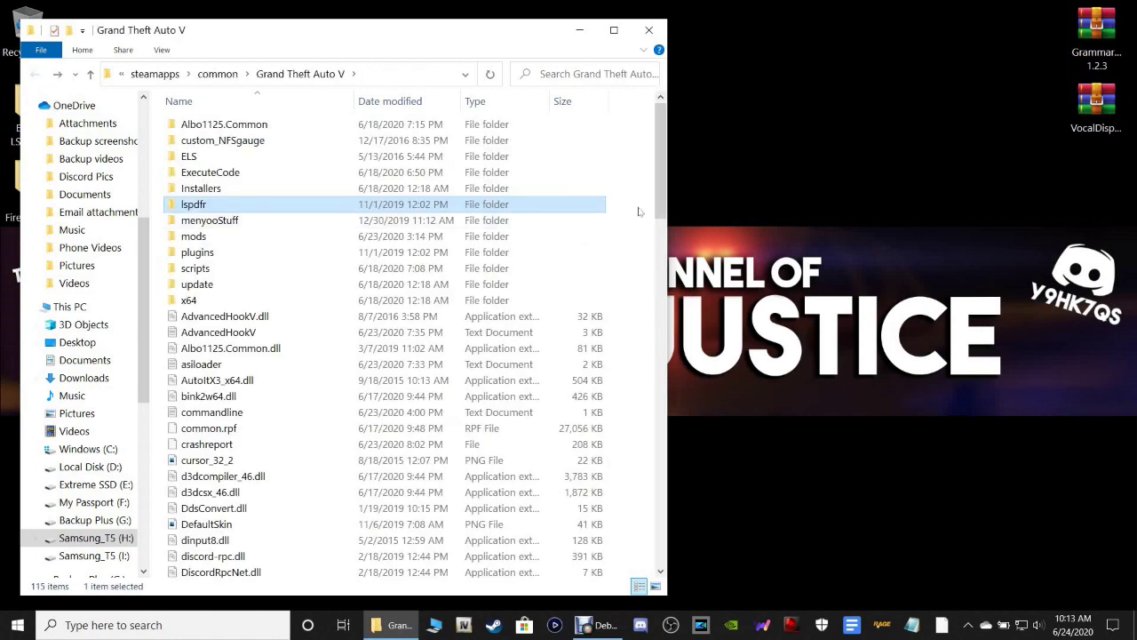
right_click(1096, 108)
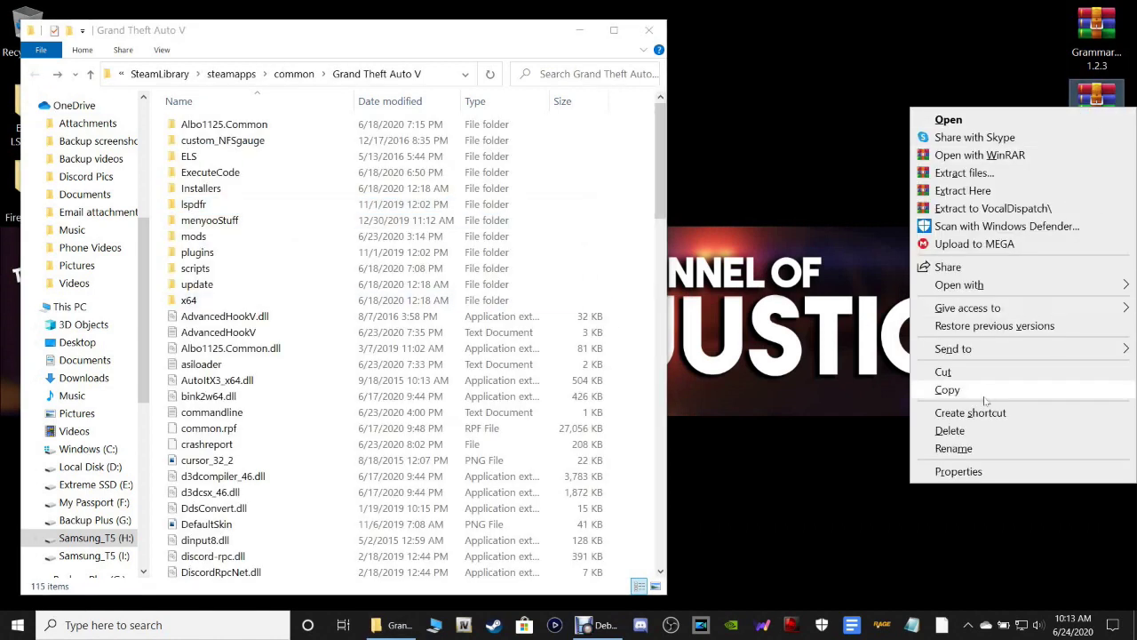
click(973, 430)
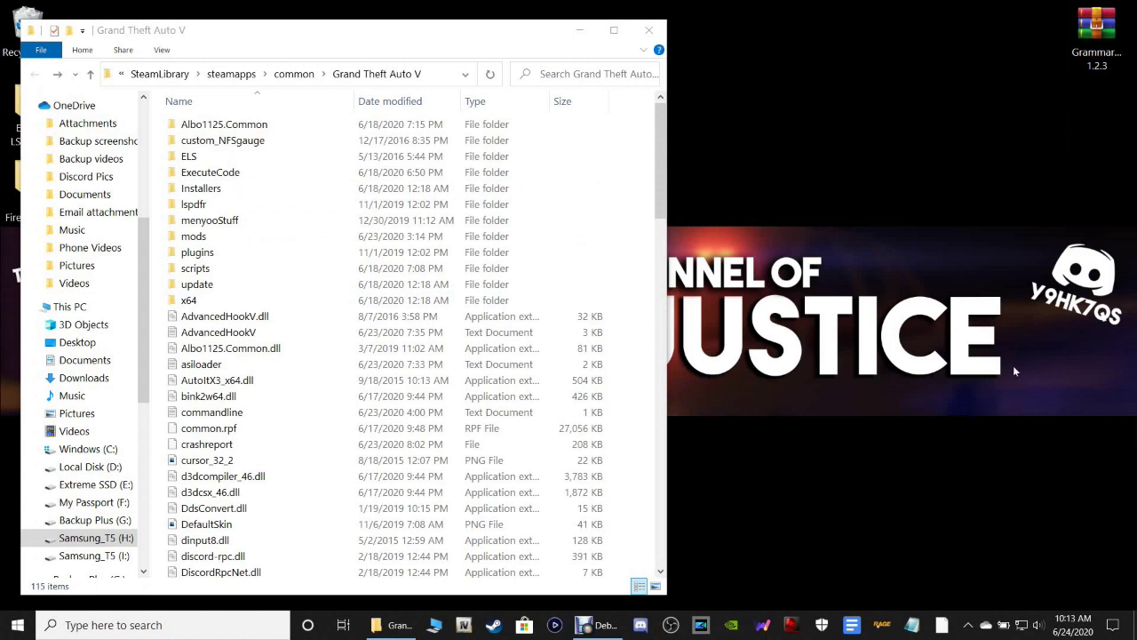
In the GrammarPolice 1.2.3 archive's Grand Theft Auto V folder, indicate lspdfr, plugins and AutoItX3_x64.dll as the needed items, excluding RAGENativeUI.dll
double_click(1095, 40)
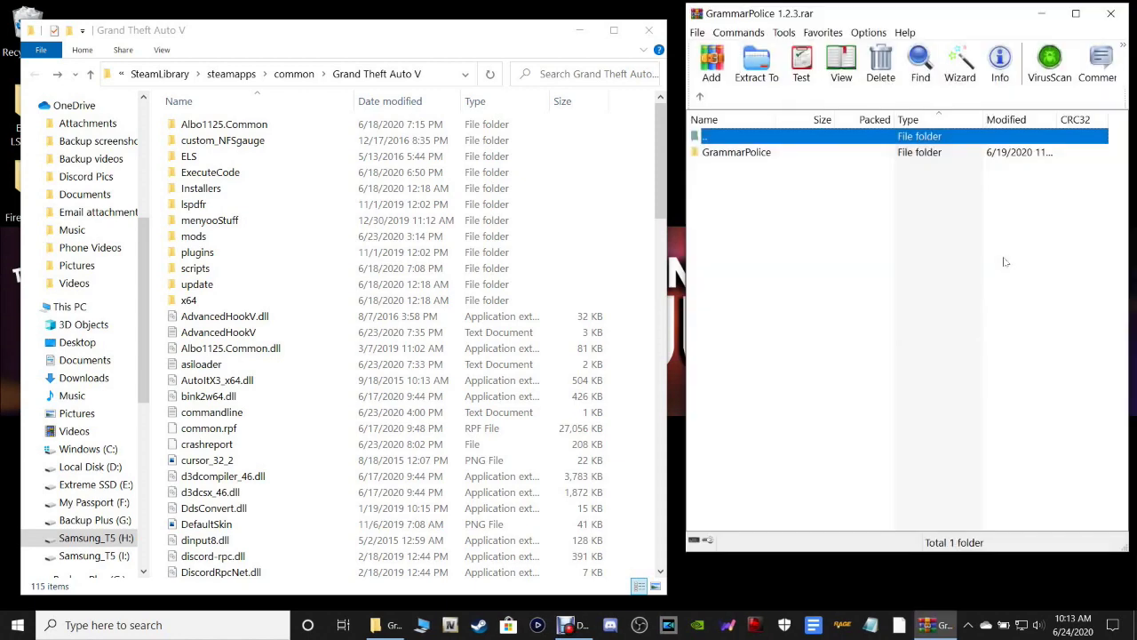
double_click(746, 157)
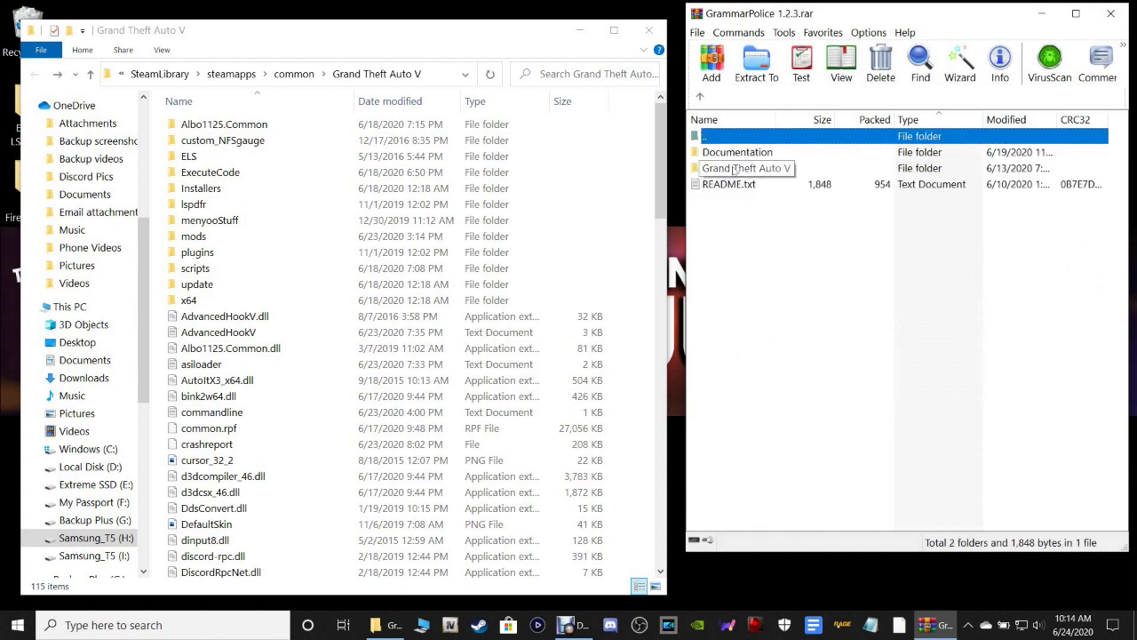
double_click(739, 172)
drag(734, 265, 724, 163)
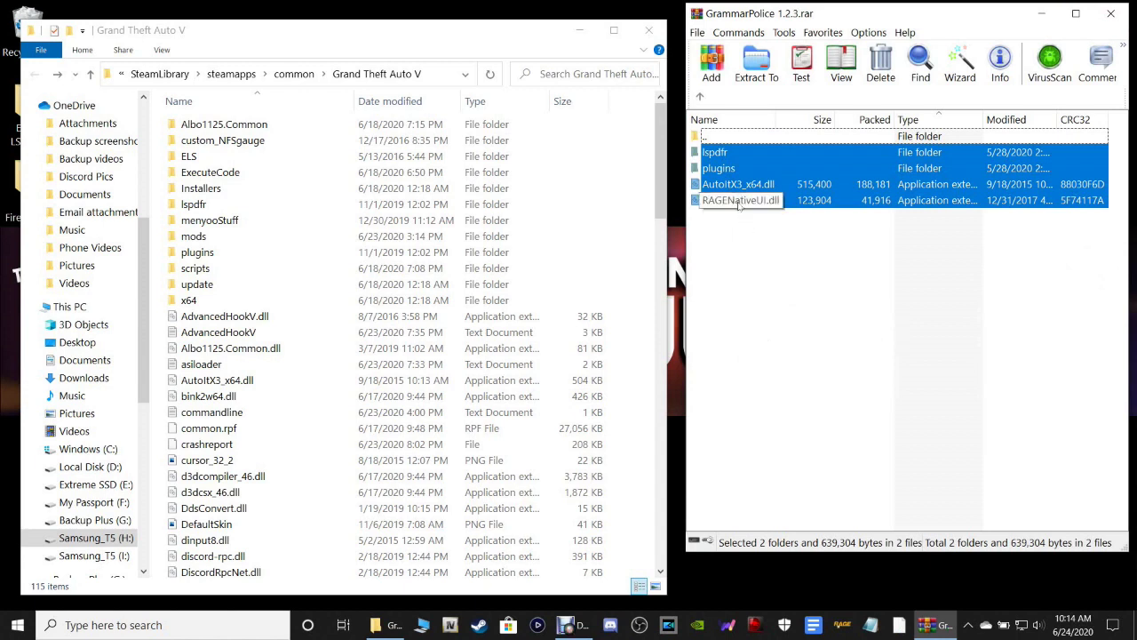
ctrl+click(739, 202)
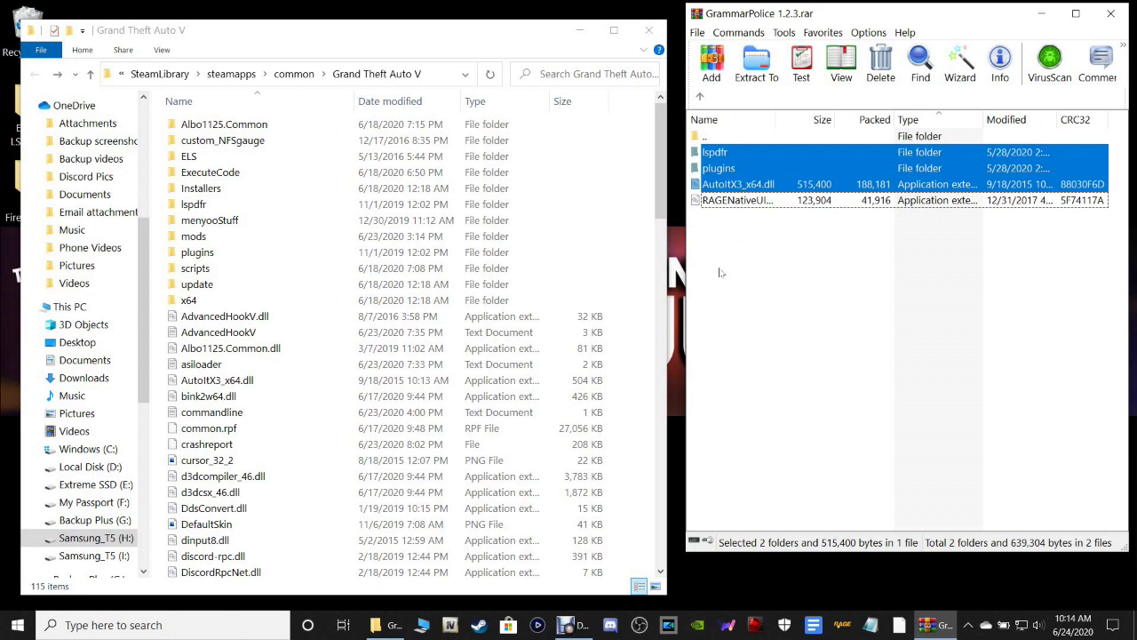
drag(732, 167, 732, 167)
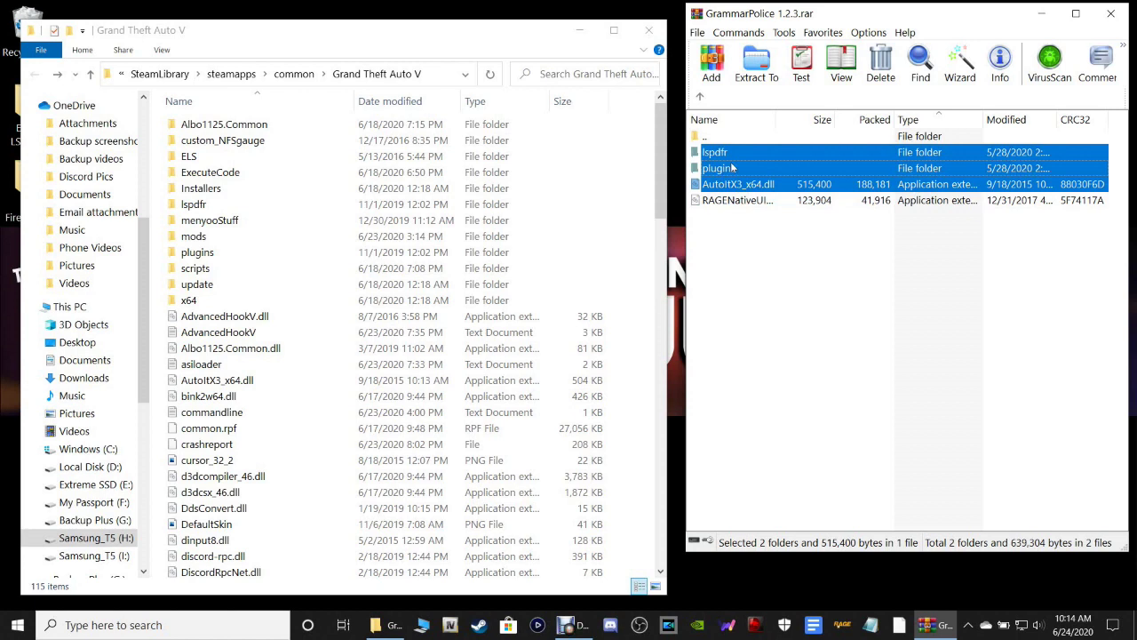
drag(732, 168, 734, 272)
click(735, 272)
Close the GrammarPolice 1.2.3 archive and delete it from the desktop
click(1111, 13)
right_click(1096, 27)
click(947, 387)
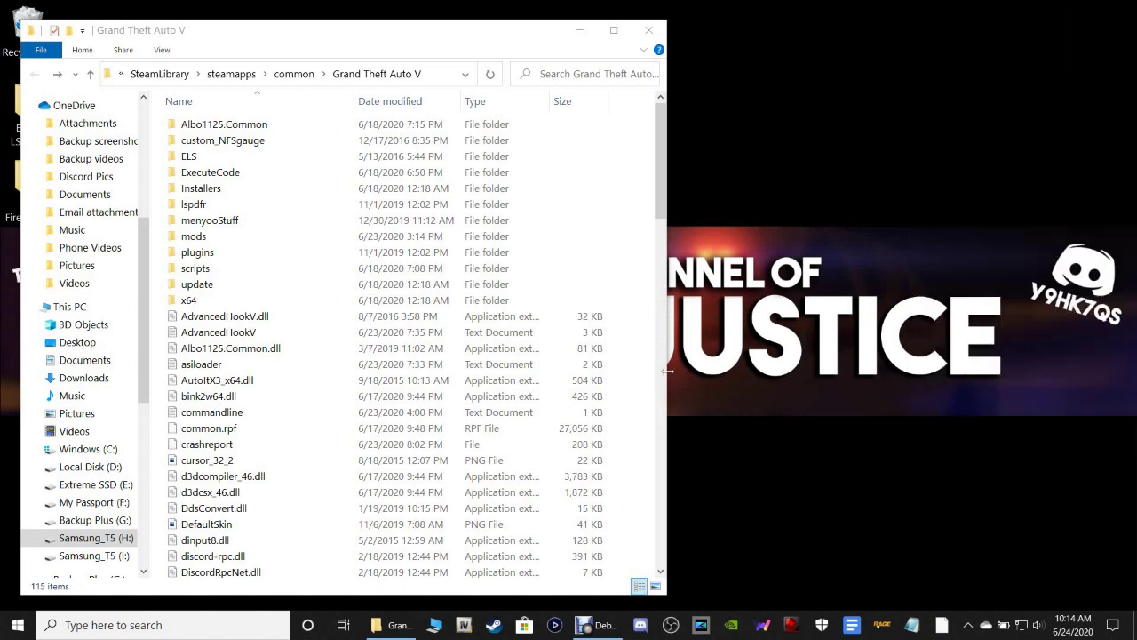
Open the LSPDFR folder inside the game's plugins folder and select the GrammarPolice folder
click(209, 255)
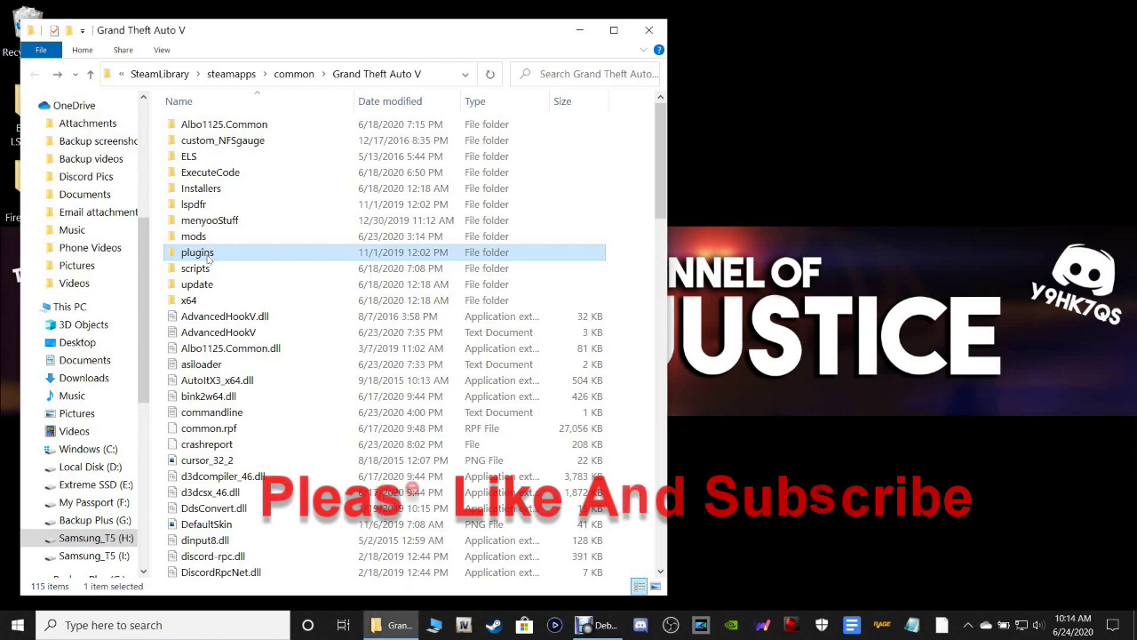
double_click(208, 258)
double_click(205, 144)
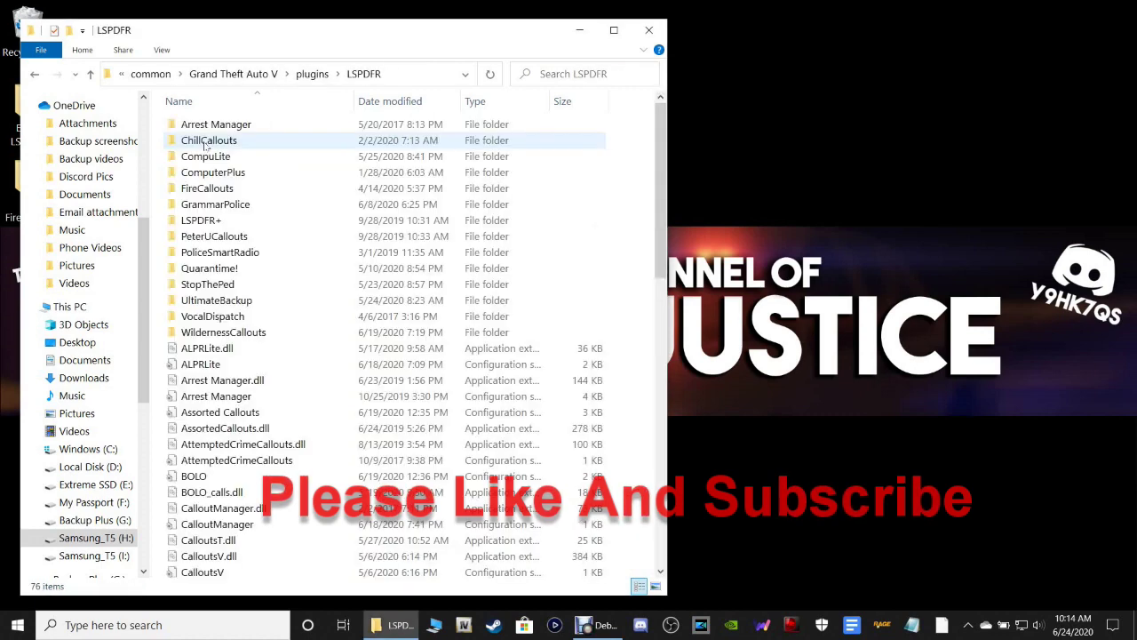
scroll(279, 284, down, 1)
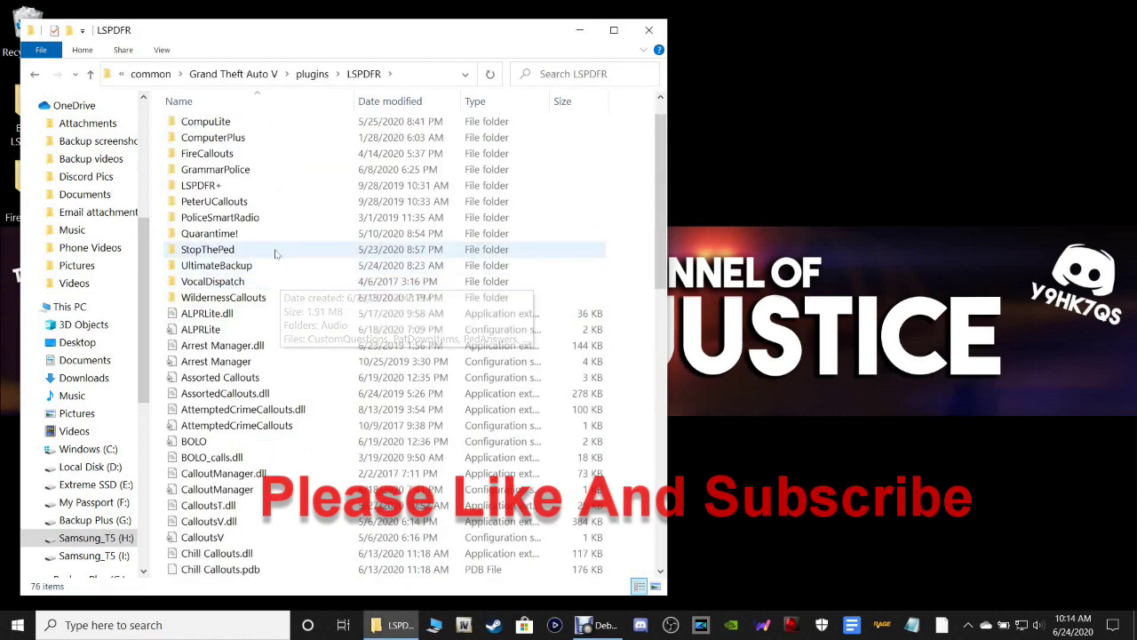
click(213, 170)
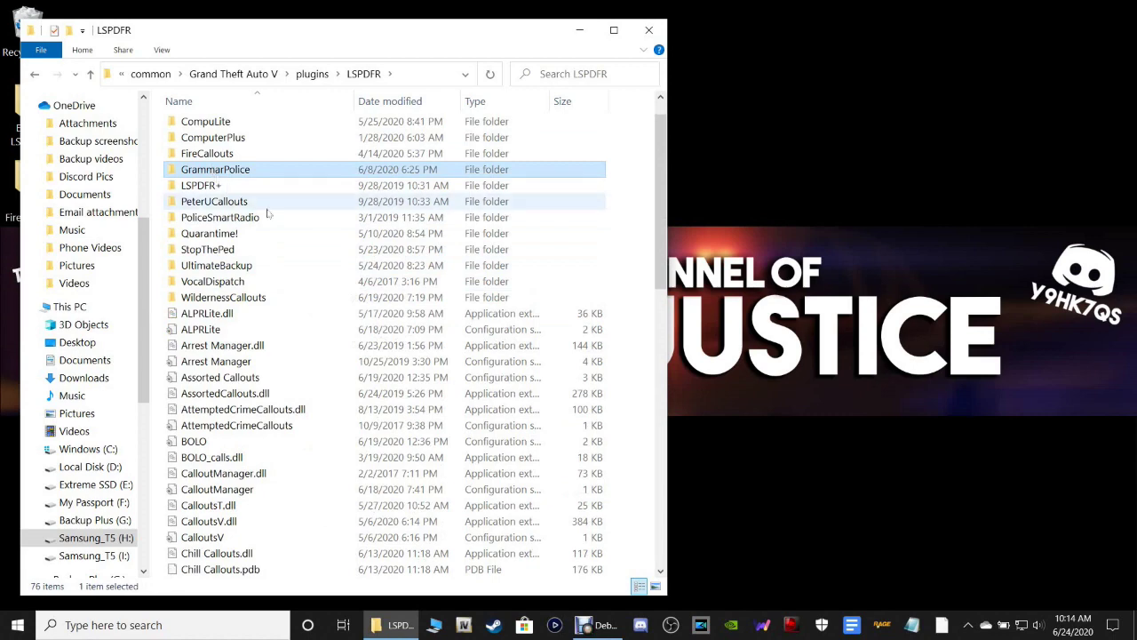
Open the GrammarPolice configuration settings file from the LSPDFR plugins folder in a maximized Notepad window
scroll(282, 231, down, 8)
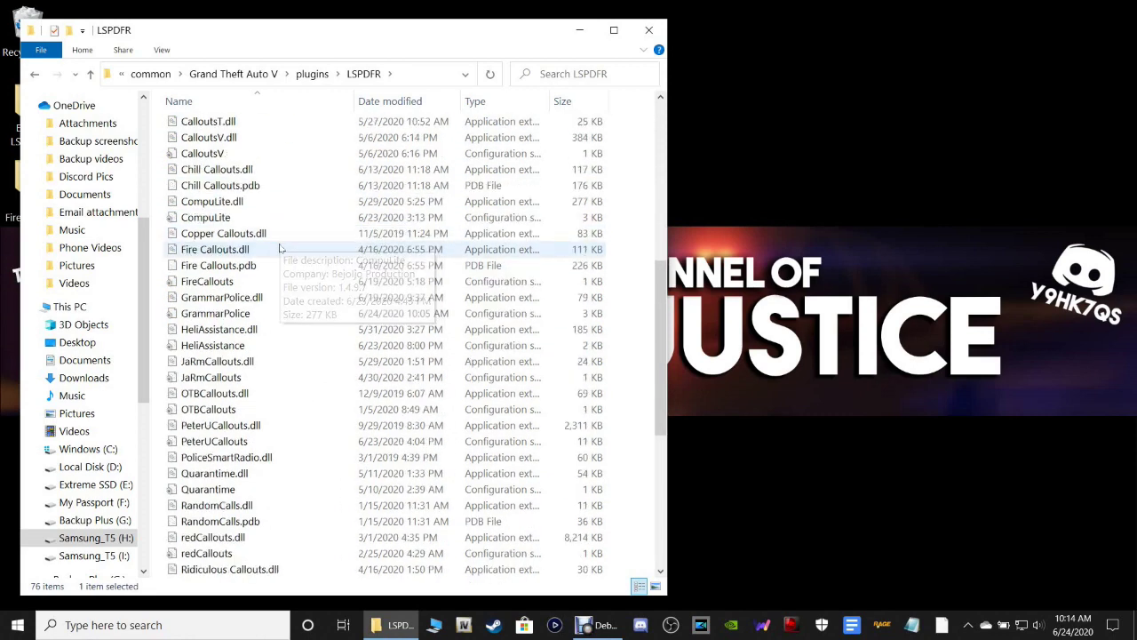
scroll(281, 248, down, 1)
click(238, 265)
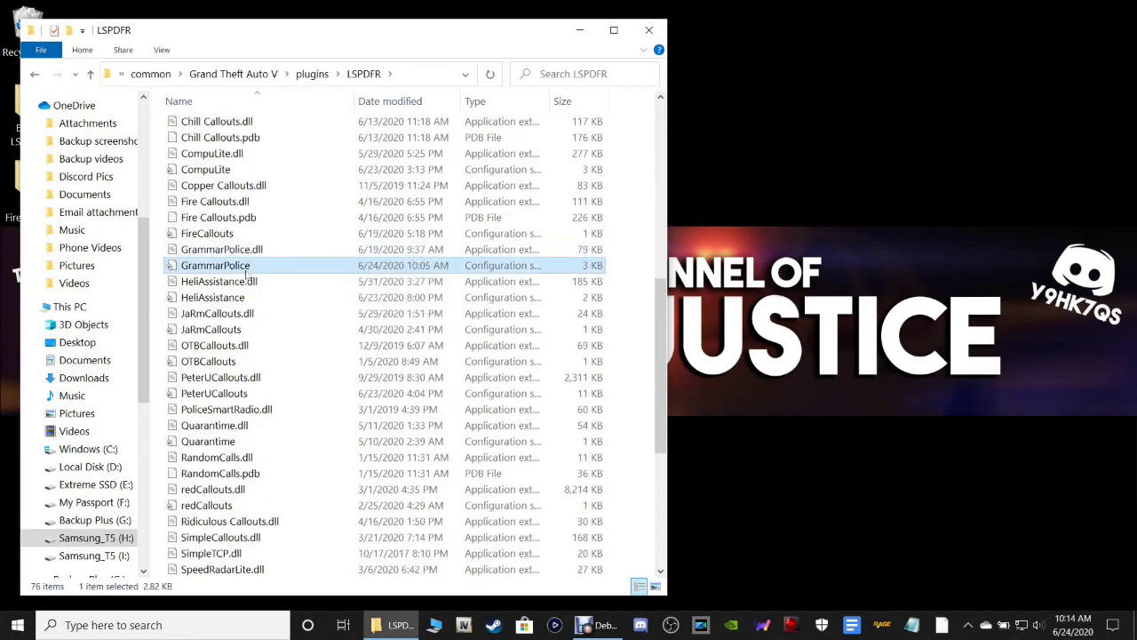
click(238, 266)
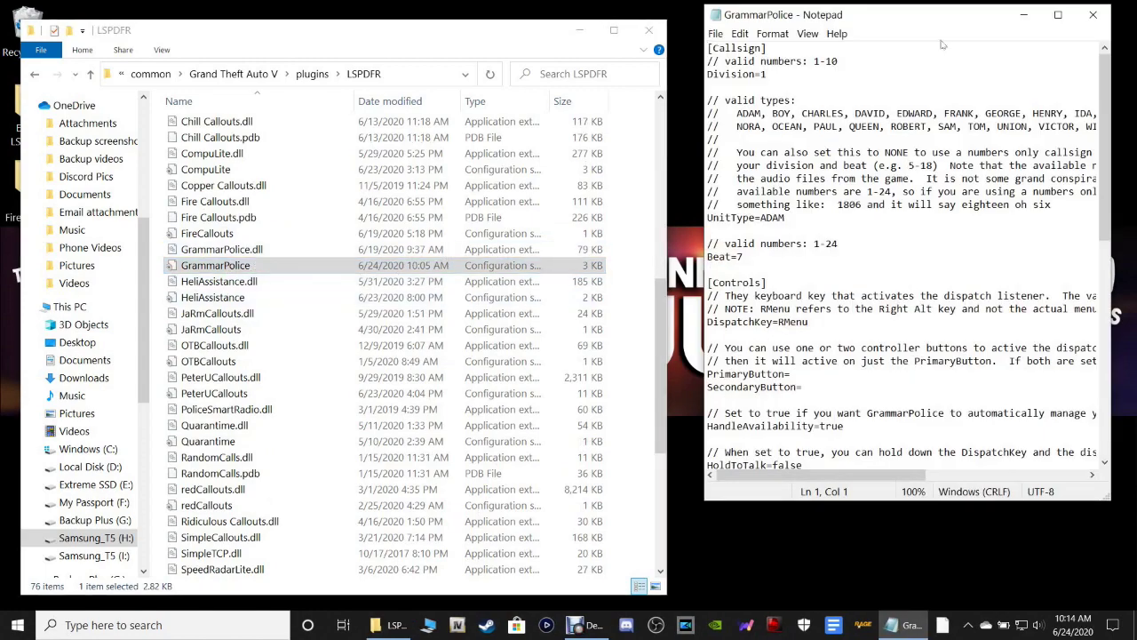
drag(950, 24, 642, 6)
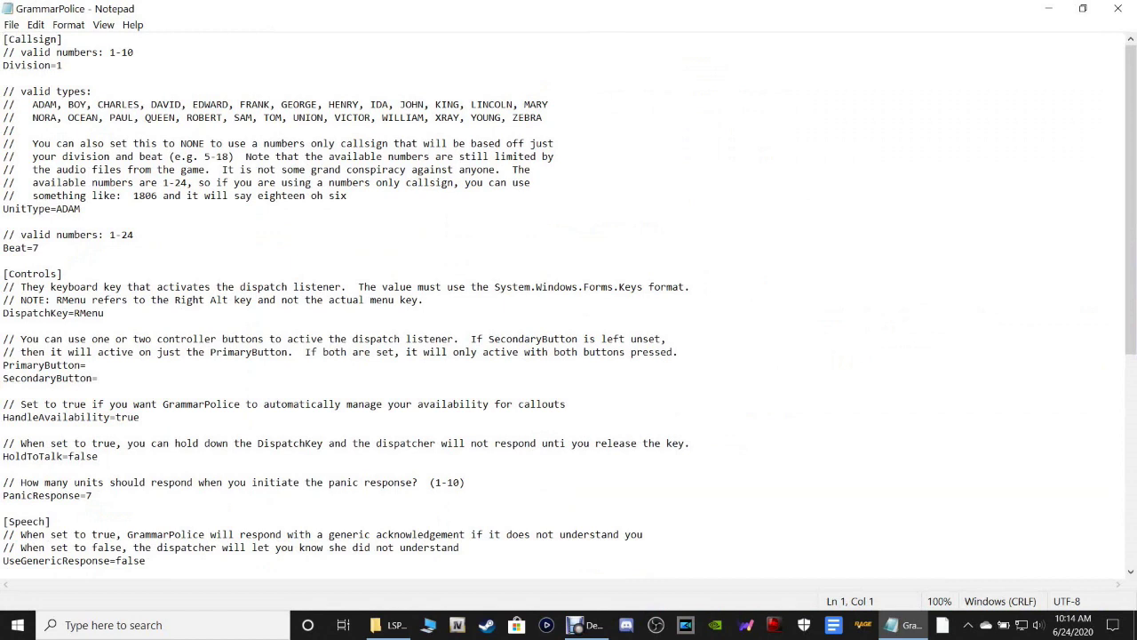
Examine the Division, UnitType and Beat values in the Callsign section
drag(134, 53, 50, 65)
drag(80, 208, 27, 208)
drag(40, 248, 20, 248)
click(133, 235)
Highlight the list of valid unit types in the Callsign section, from ADAM to ZEBRA
drag(26, 104, 543, 118)
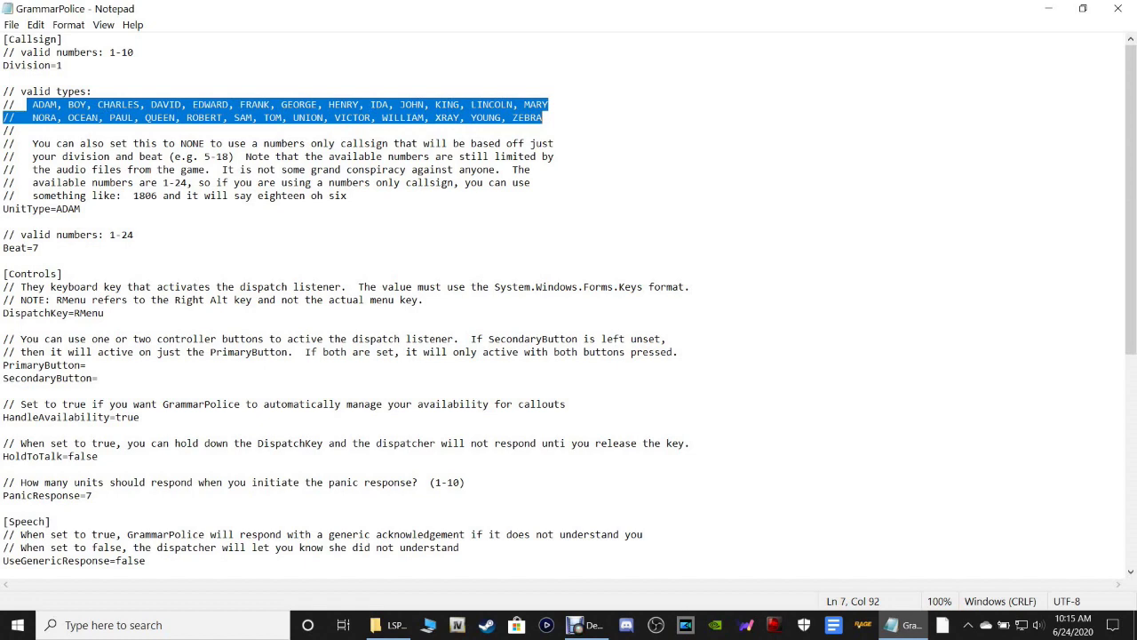
key(Right)
drag(549, 104, 57, 104)
click(92, 90)
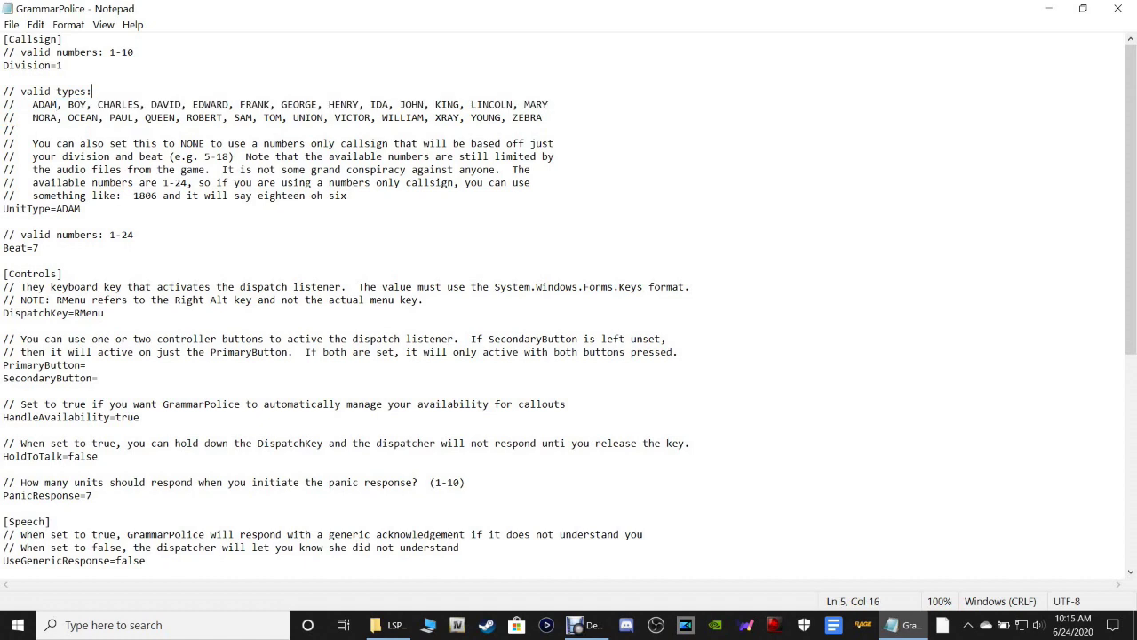
Review how the Division, UnitType and Beat values form the callsign, highlighting ROBERT as an alternative unit type
drag(63, 65, 50, 65)
drag(80, 207, 38, 248)
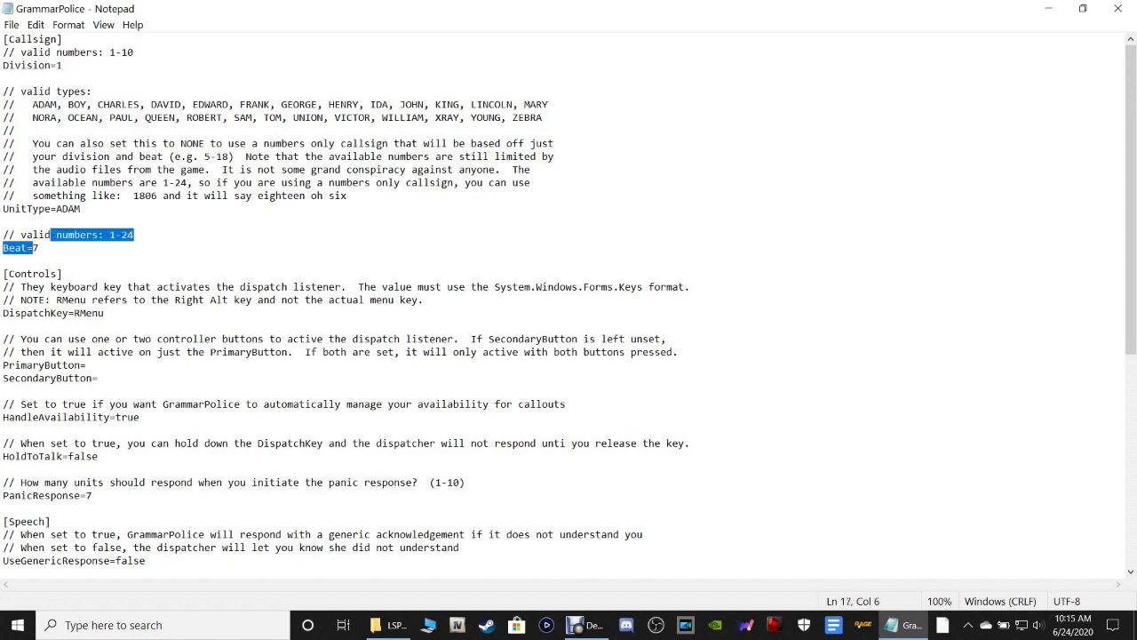
click(38, 248)
key(shift+Right)
key(Right)
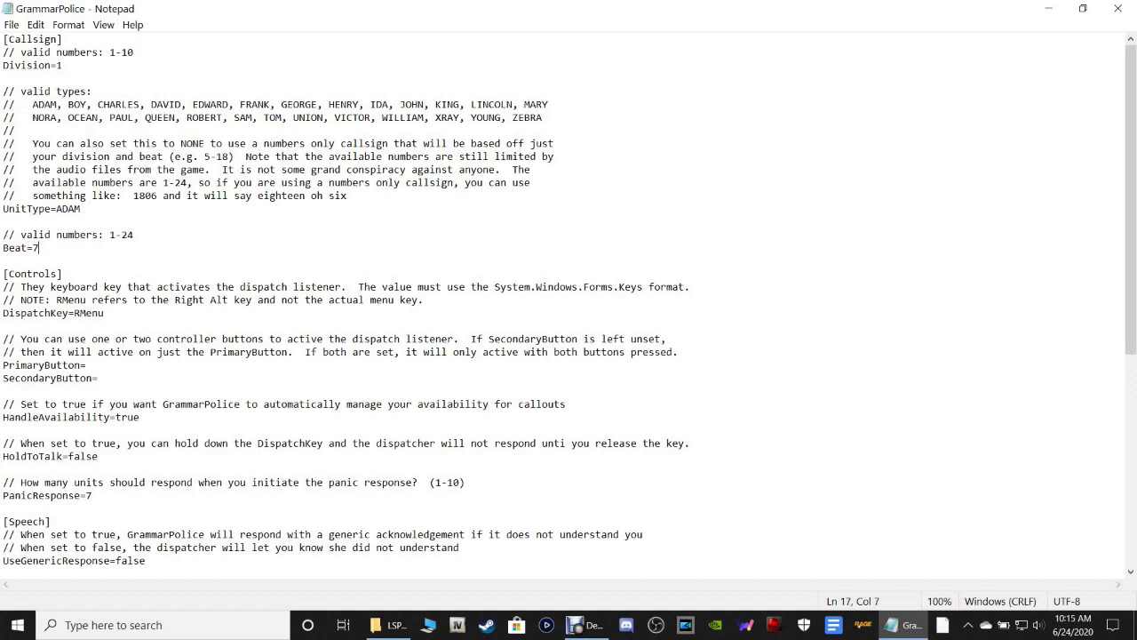
drag(187, 117, 222, 117)
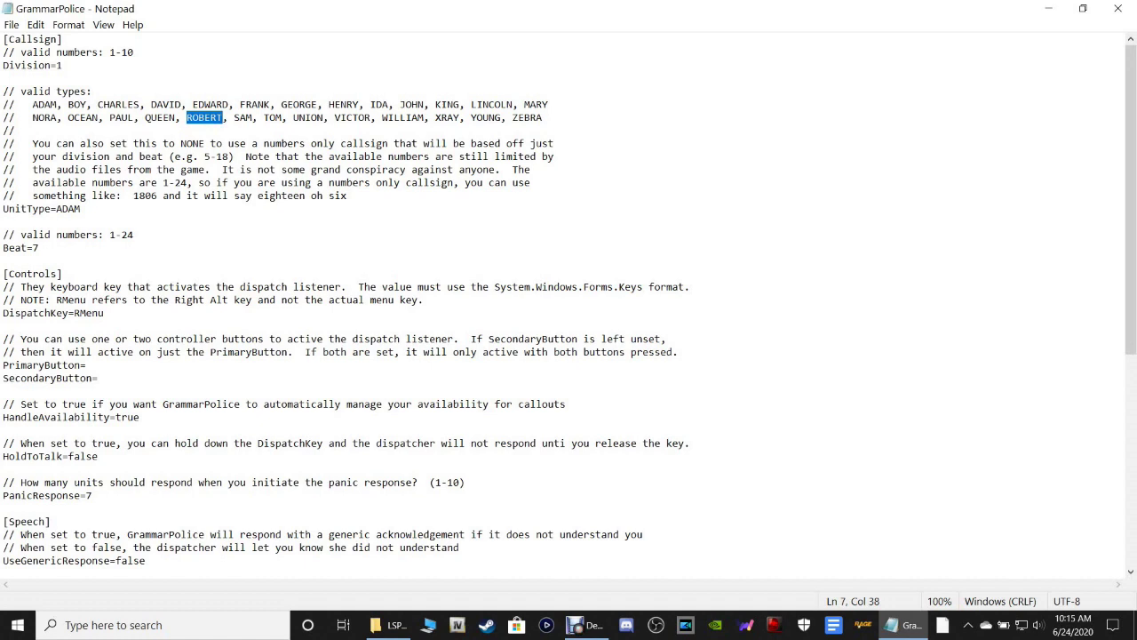
click(39, 248)
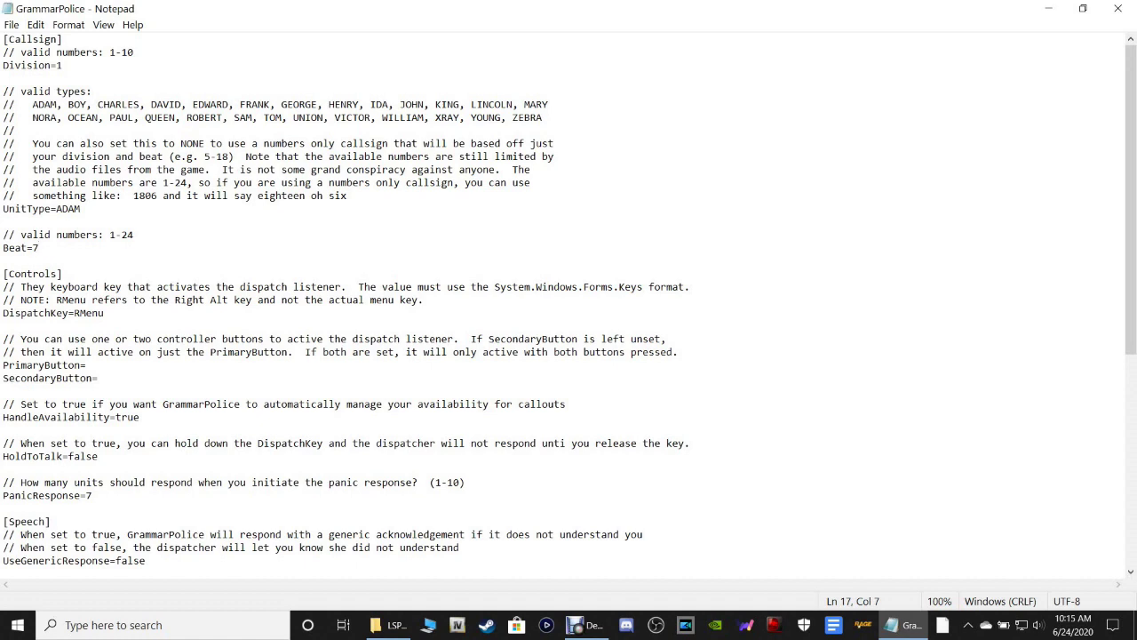
click(135, 234)
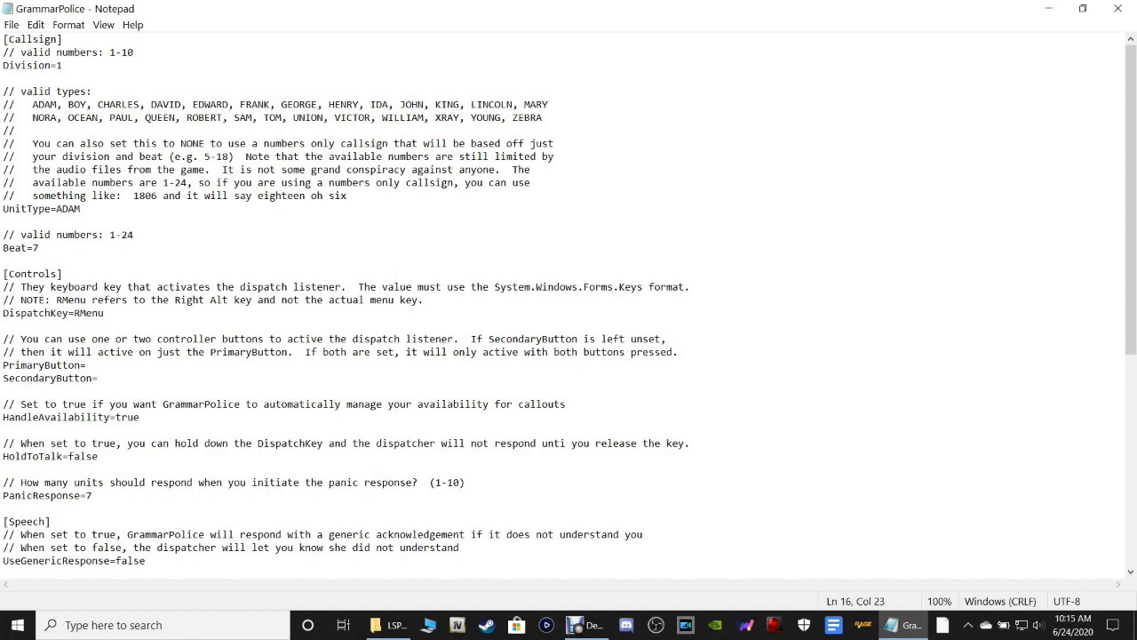